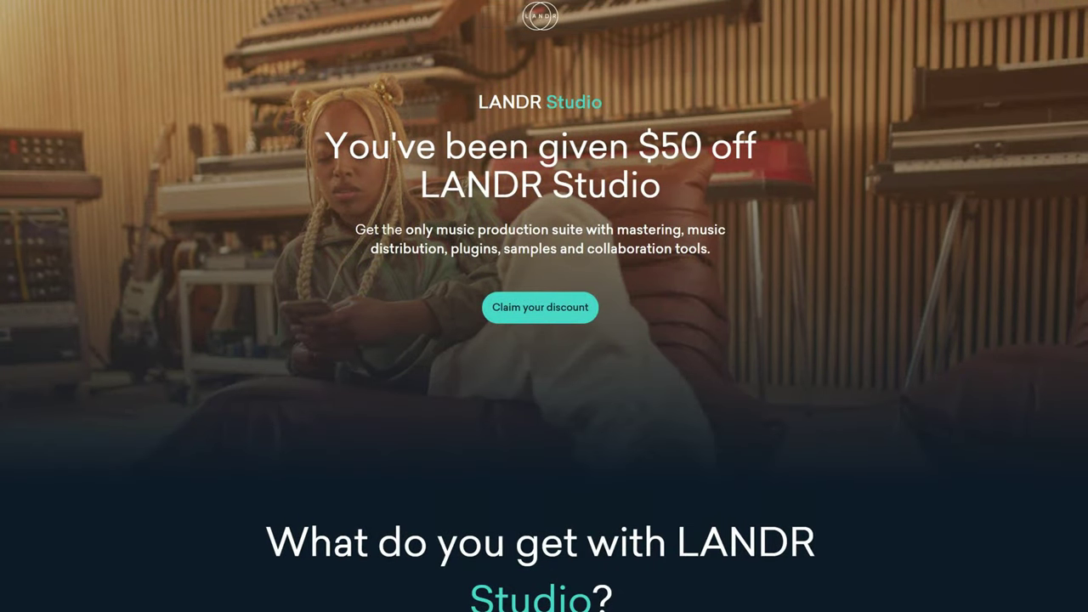
Scroll the LANDR Studio offer page past the price table, Distribute and Create sections to the sample credits.
{"action": "scroll", "coordinate": [544, 306], "scroll_direction": "down", "scroll_amount": 1}
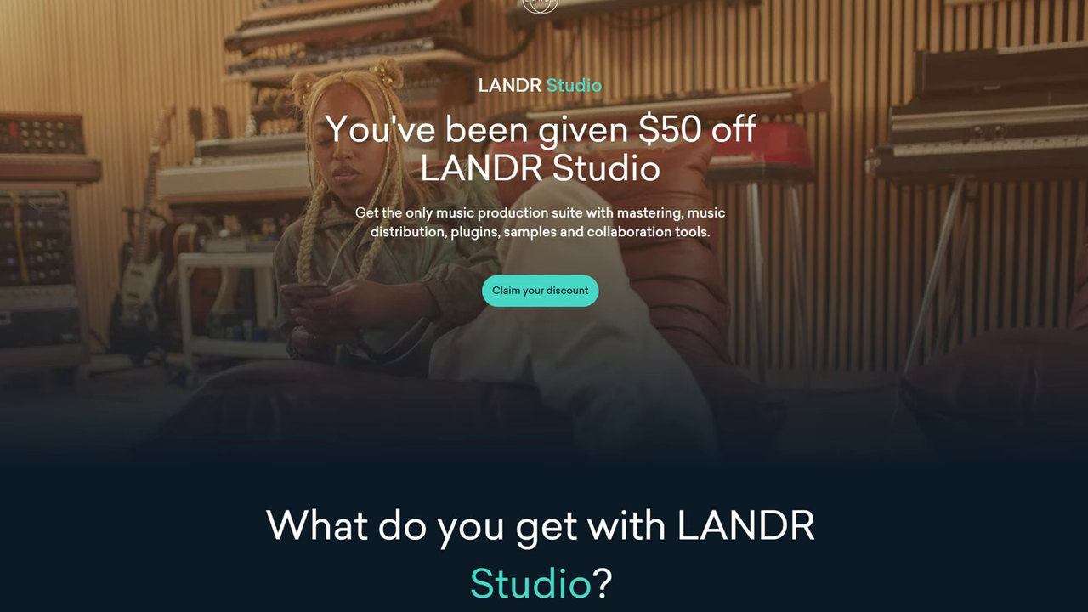
{"action": "scroll", "coordinate": [545, 306], "scroll_direction": "down", "scroll_amount": 2}
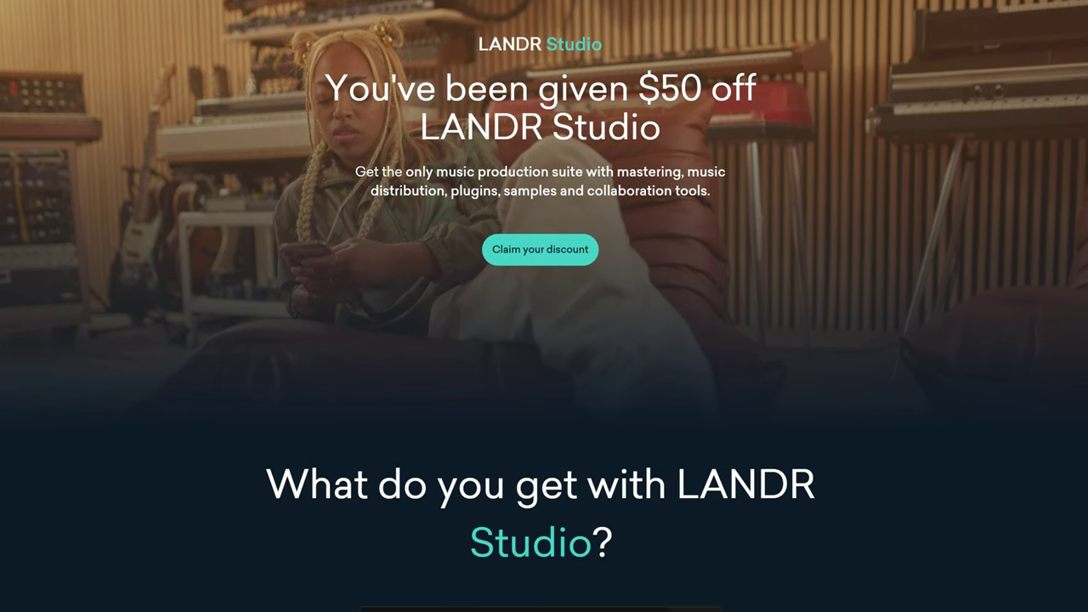
{"action": "scroll", "coordinate": [544, 306], "scroll_direction": "down", "scroll_amount": 5}
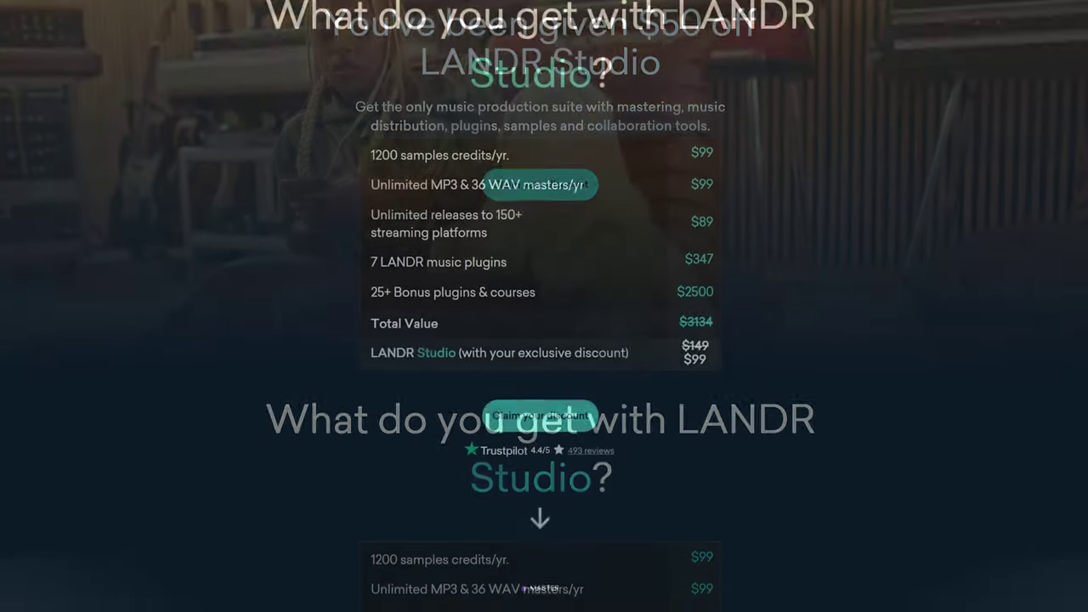
{"action": "scroll", "coordinate": [544, 306], "scroll_direction": "down", "scroll_amount": 1}
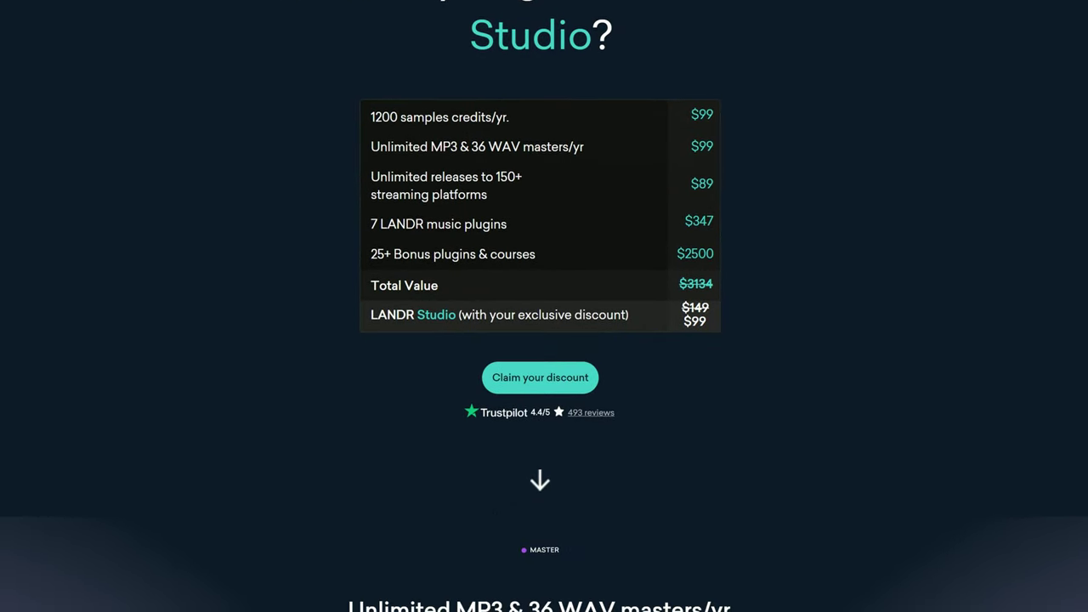
{"action": "scroll", "coordinate": [544, 306], "scroll_direction": "down", "scroll_amount": 1}
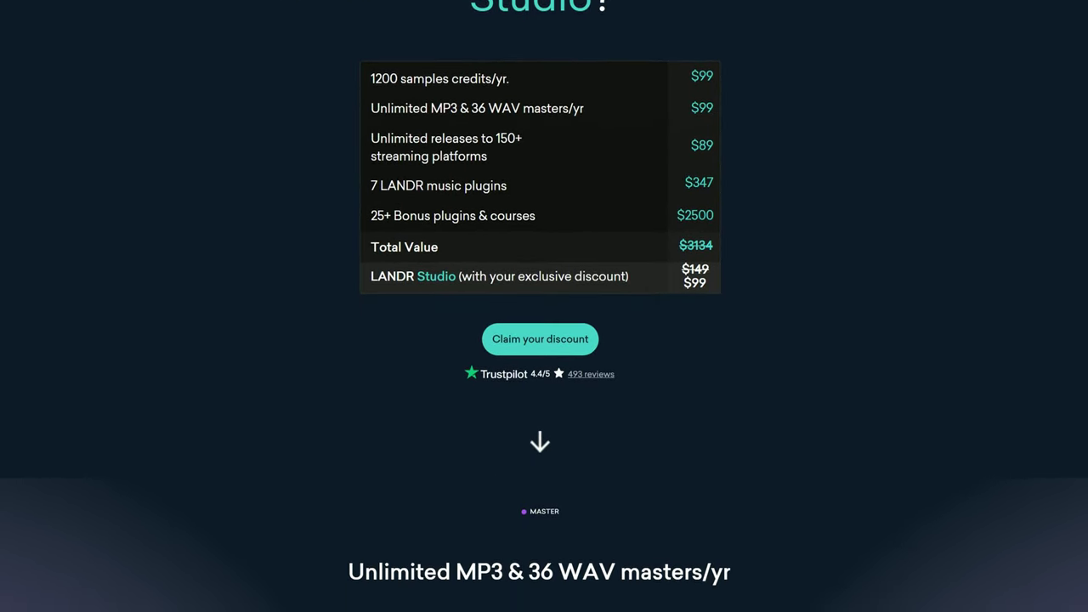
{"action": "scroll", "coordinate": [544, 306], "scroll_direction": "down", "scroll_amount": 1}
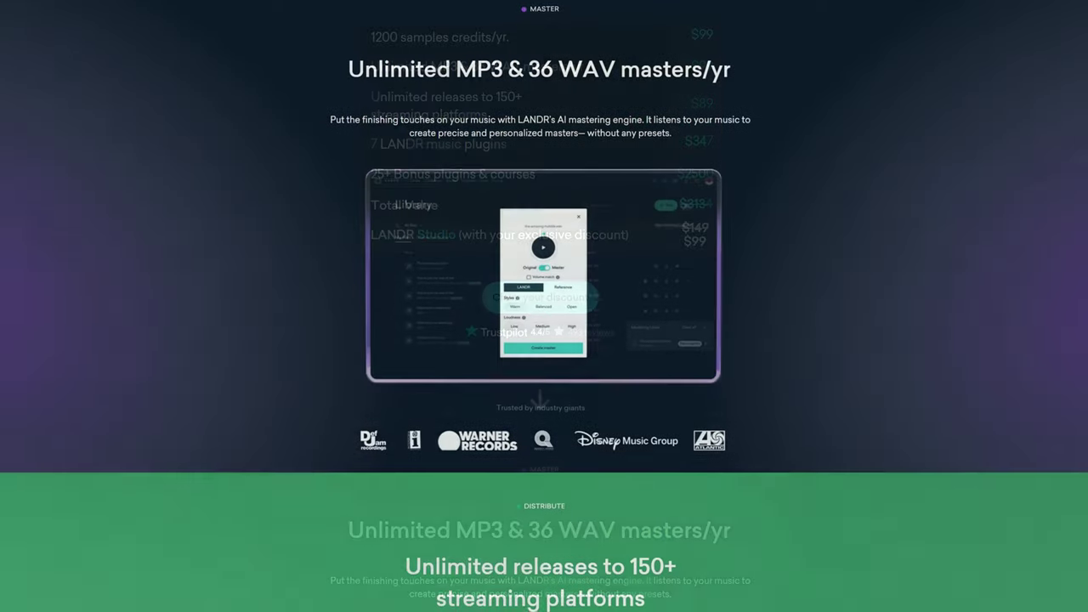
{"action": "scroll", "coordinate": [545, 306], "scroll_direction": "down", "scroll_amount": 3}
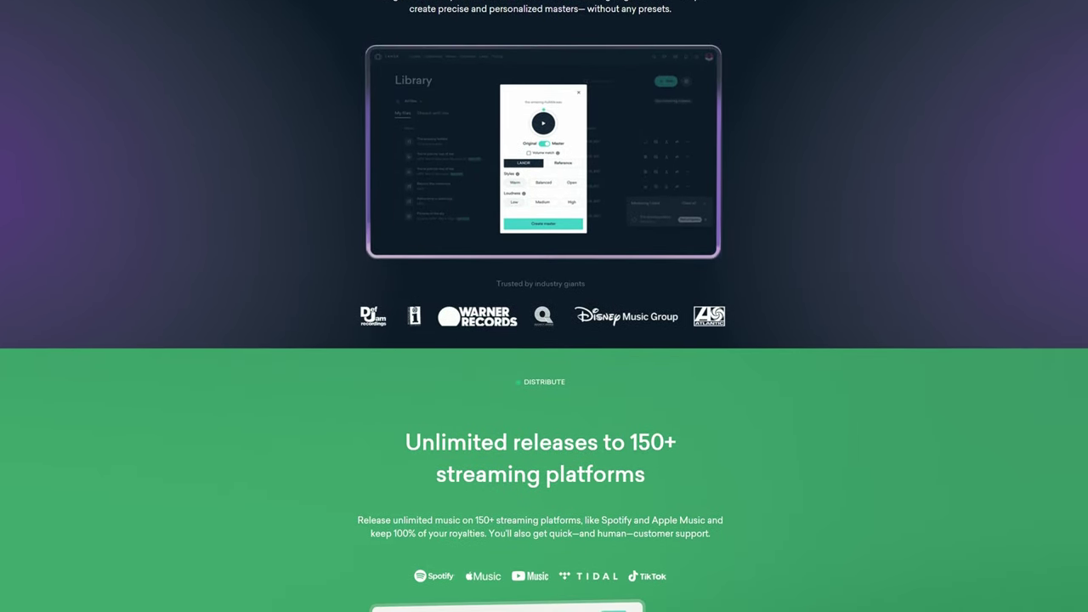
{"action": "scroll", "coordinate": [544, 306], "scroll_direction": "down", "scroll_amount": 3}
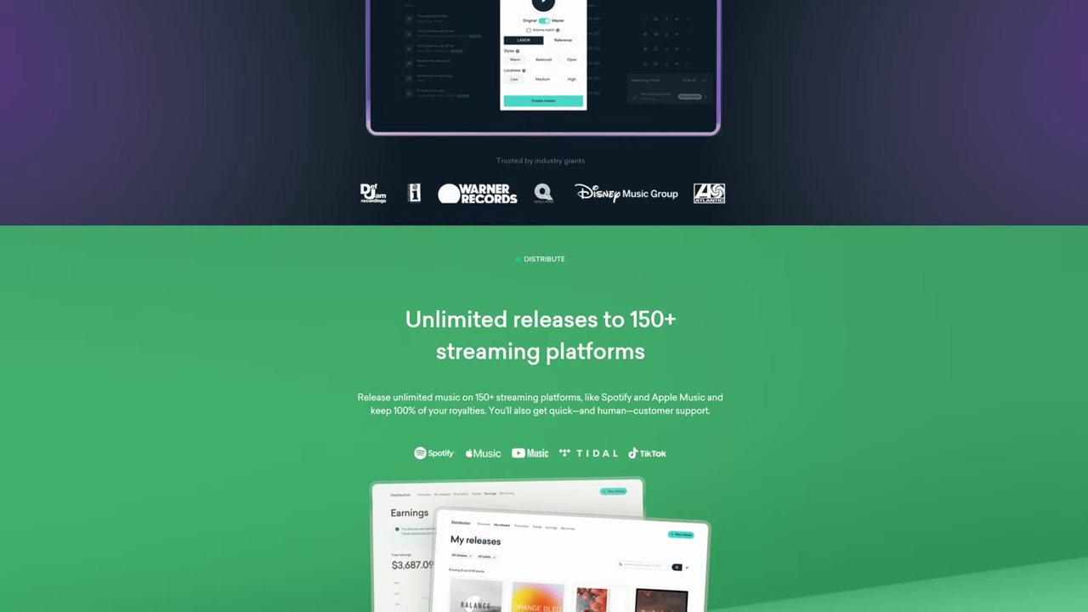
{"action": "scroll", "coordinate": [544, 306], "scroll_direction": "down", "scroll_amount": 2}
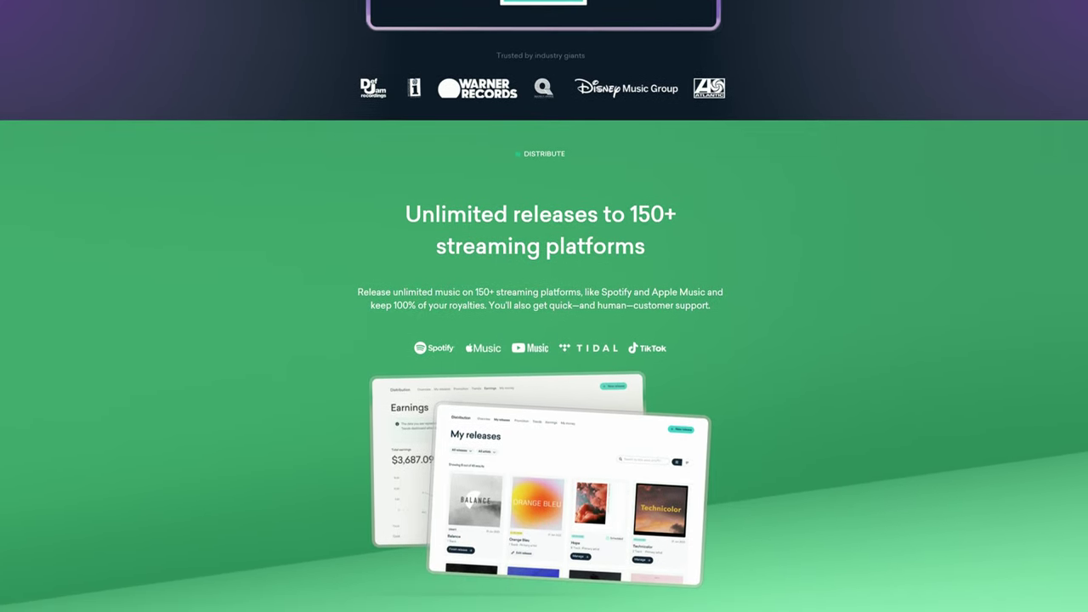
{"action": "scroll", "coordinate": [544, 306], "scroll_direction": "down", "scroll_amount": 2}
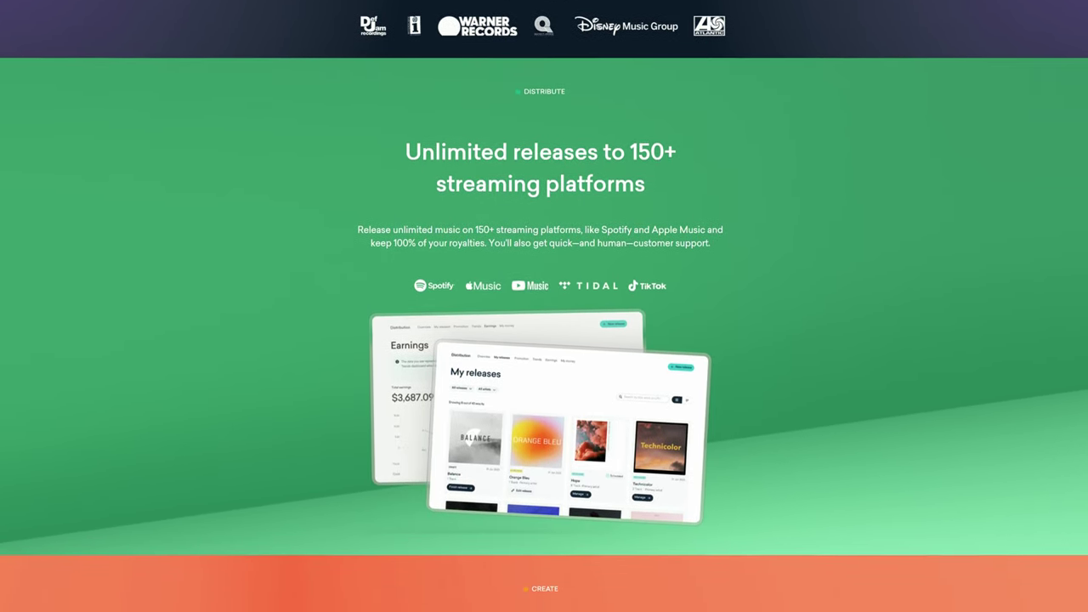
{"action": "scroll", "coordinate": [544, 306], "scroll_direction": "down", "scroll_amount": 2}
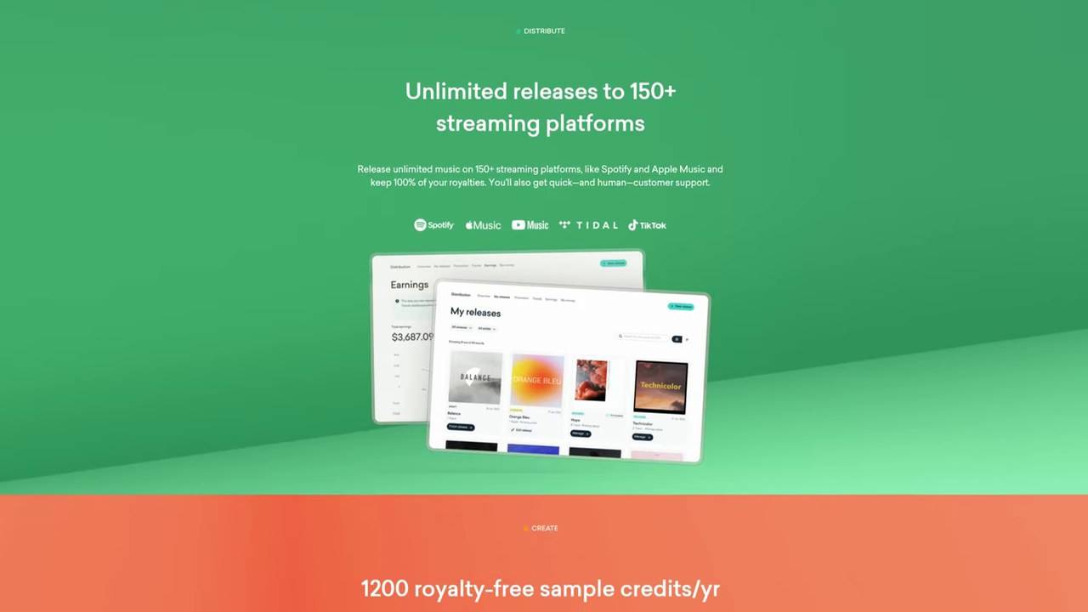
{"action": "scroll", "coordinate": [544, 306], "scroll_direction": "down", "scroll_amount": 2}
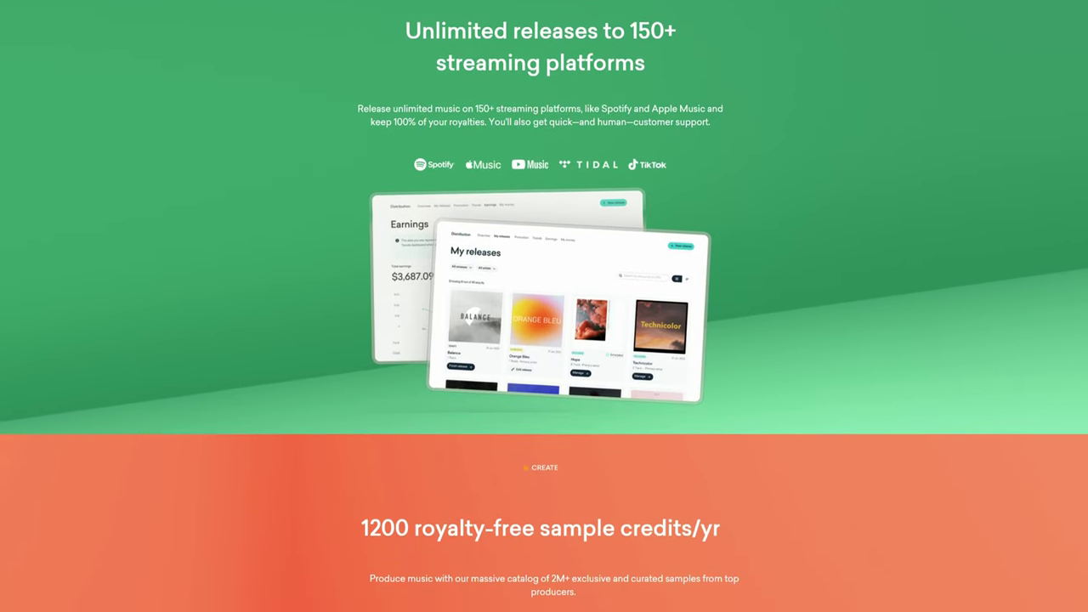
{"action": "scroll", "coordinate": [545, 306], "scroll_direction": "down", "scroll_amount": 2}
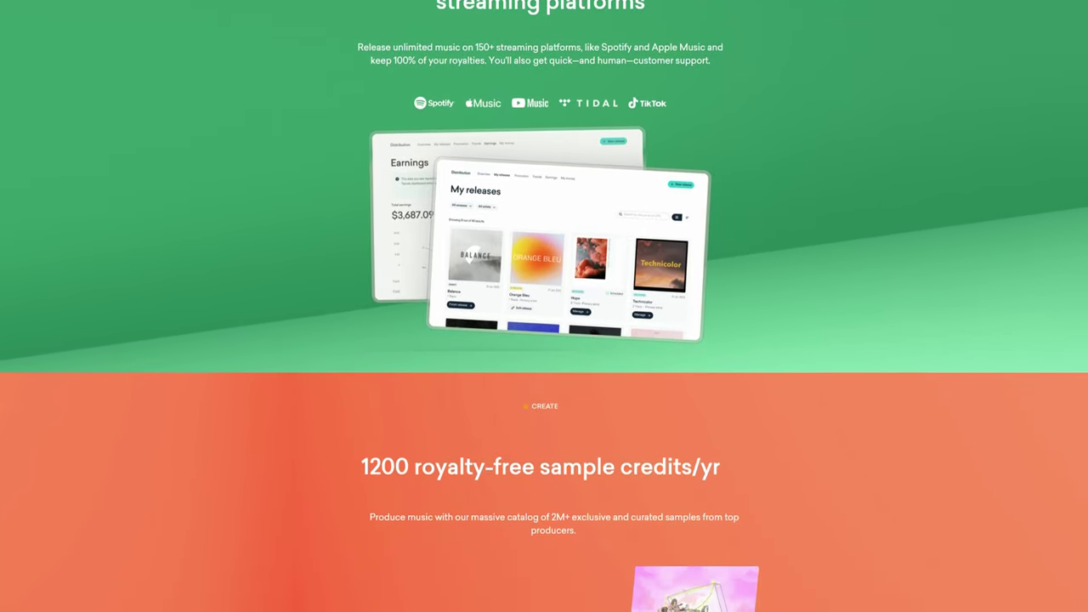
{"action": "scroll", "coordinate": [544, 306], "scroll_direction": "down", "scroll_amount": 2}
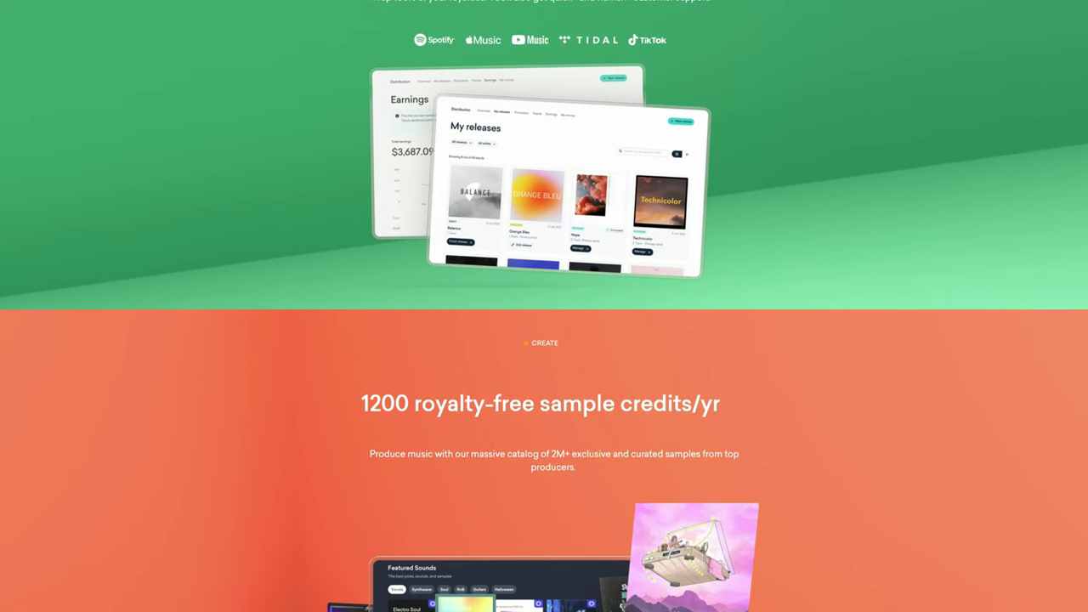
{"action": "scroll", "coordinate": [544, 307], "scroll_direction": "down", "scroll_amount": 2}
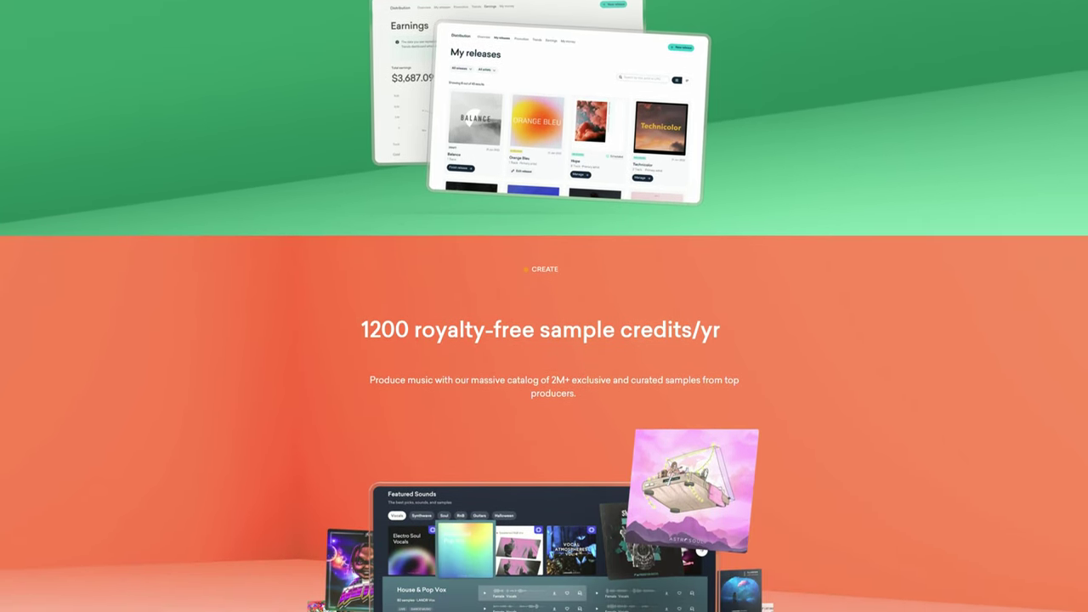
{"action": "scroll", "coordinate": [545, 306], "scroll_direction": "down", "scroll_amount": 2}
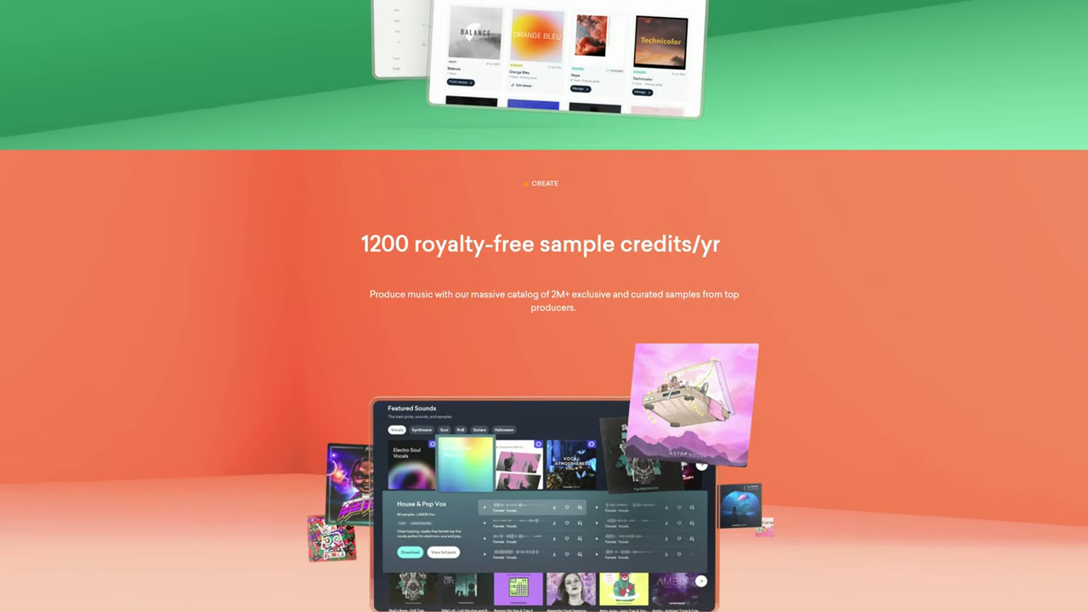
{"action": "scroll", "coordinate": [545, 306], "scroll_direction": "down", "scroll_amount": 2}
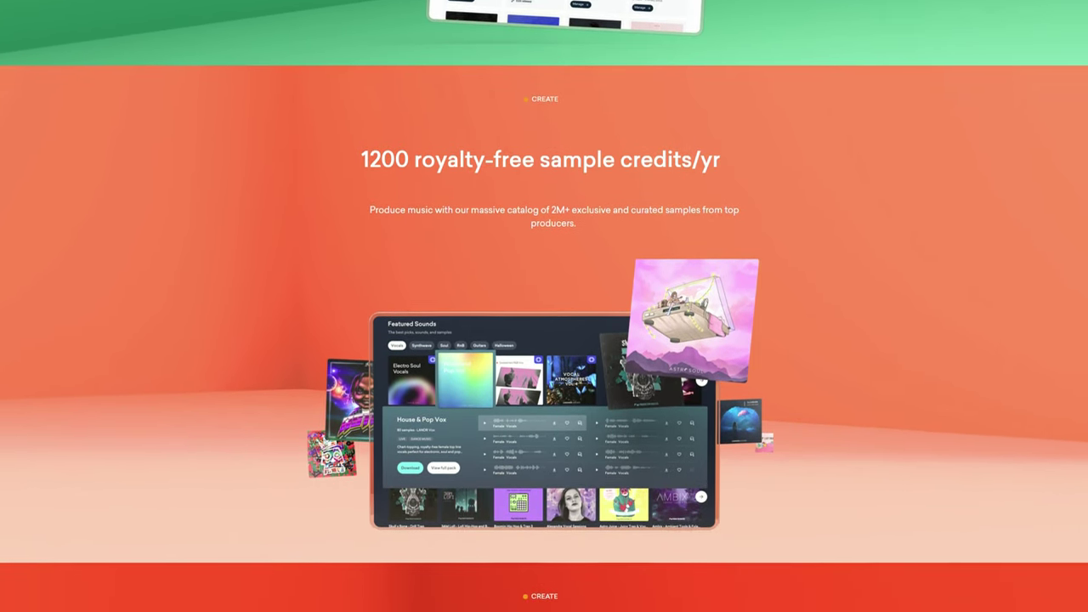
{"action": "scroll", "coordinate": [544, 306], "scroll_direction": "down", "scroll_amount": 2}
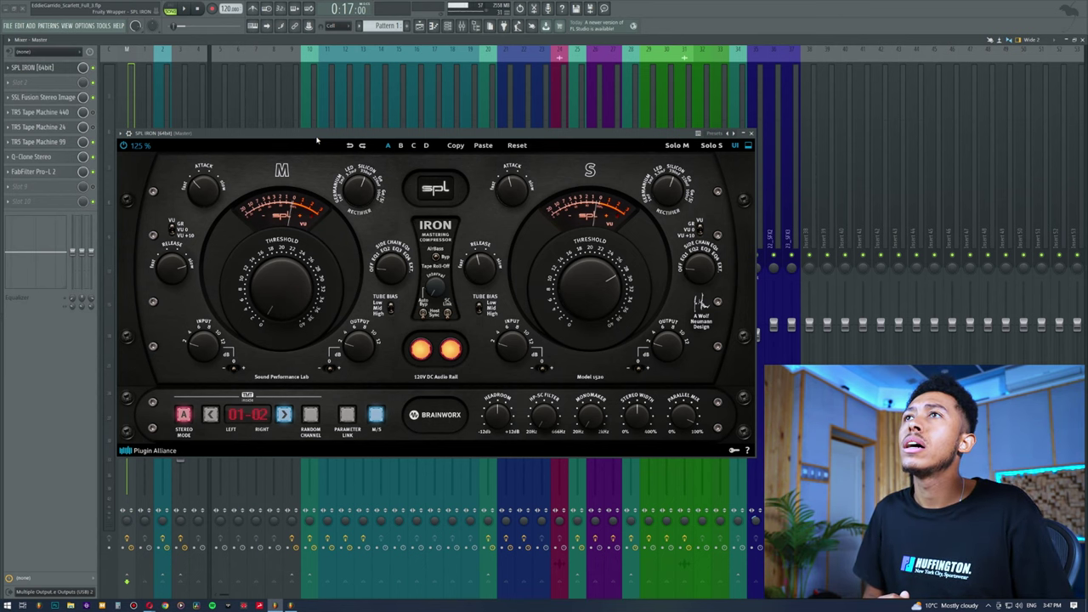
Close SPL Iron, switch to the Playlist and back to the Mixer, and start playback with SPL Iron reopened.
{"action": "left_click", "coordinate": [47, 71]}
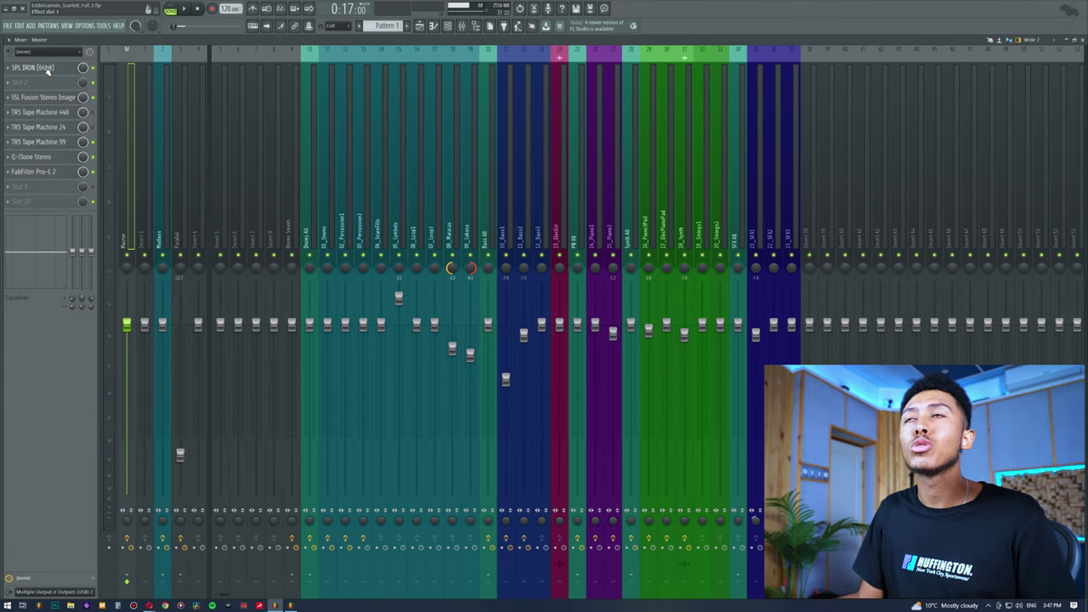
{"action": "left_click", "coordinate": [419, 25]}
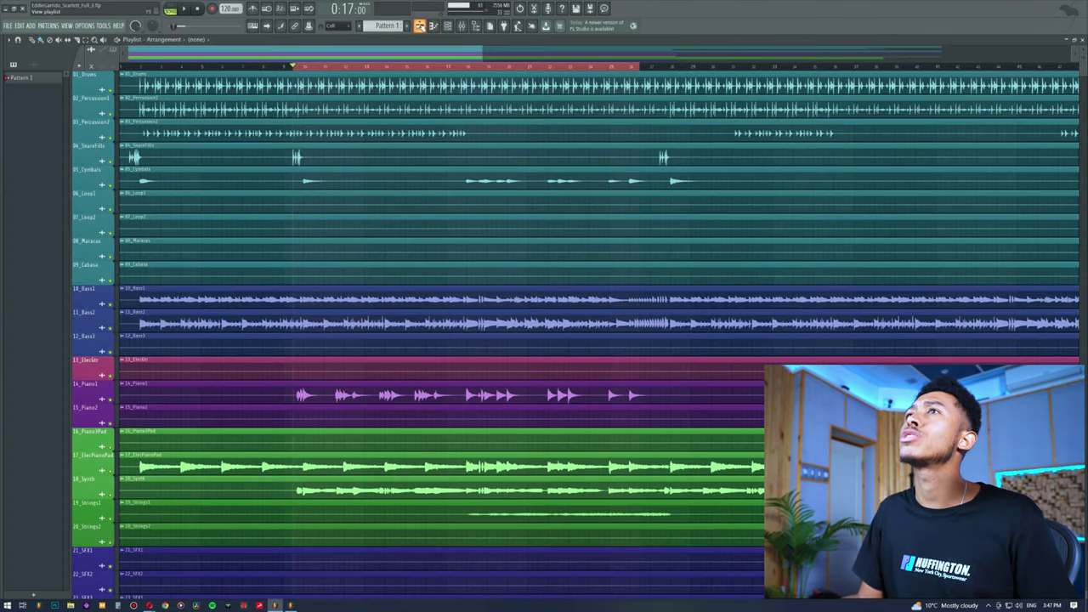
{"action": "left_click", "coordinate": [463, 27]}
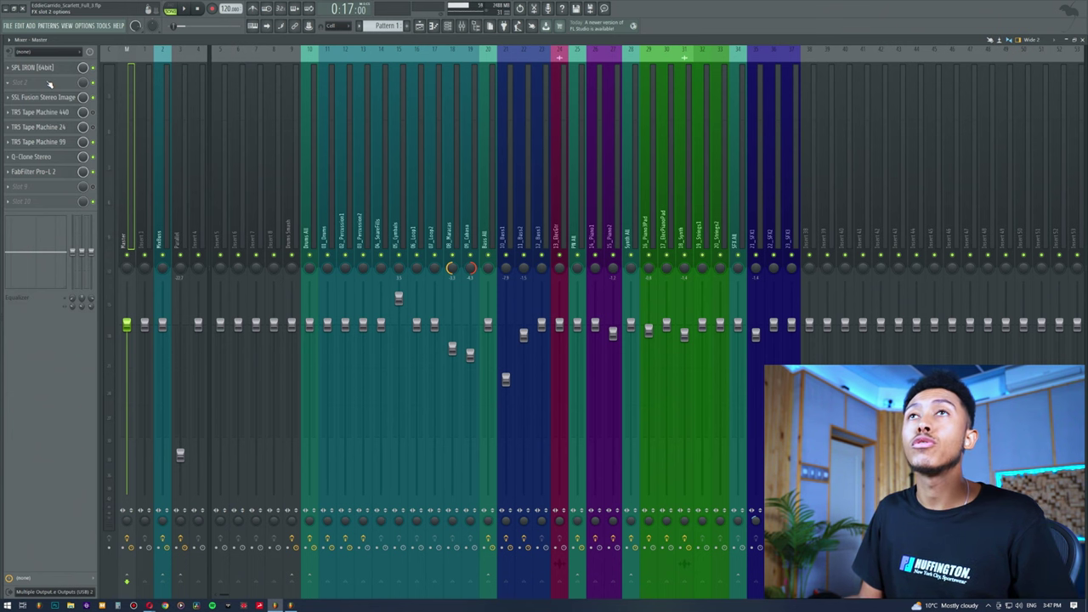
{"action": "key", "text": "space"}
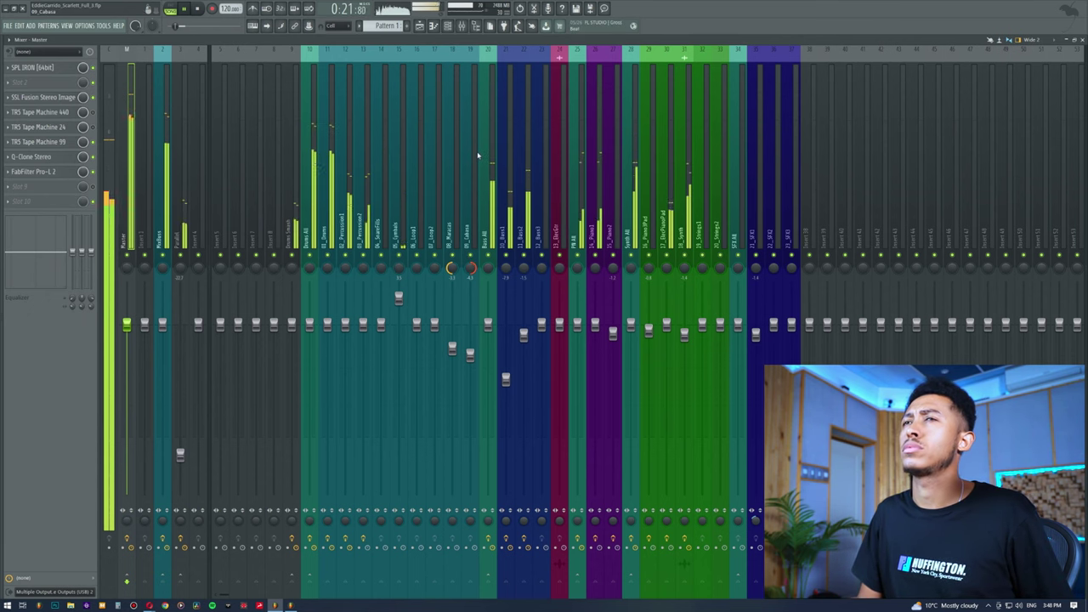
{"action": "left_click", "coordinate": [37, 67]}
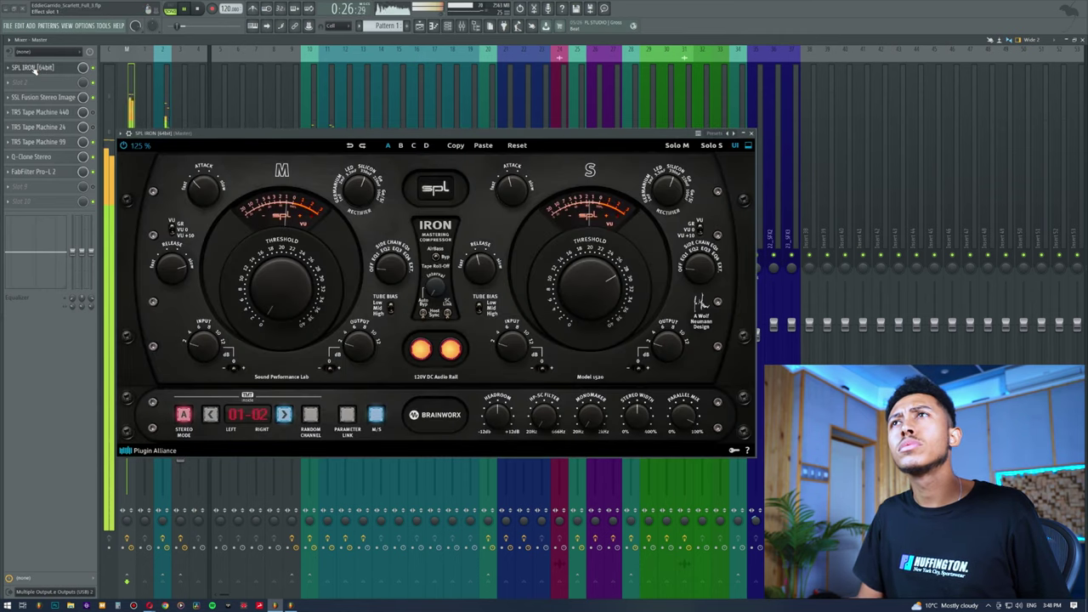
Open TRS Tape Machine 99 on the master, close SPL Iron from the Playlist view, and return to the Mixer.
{"action": "left_click", "coordinate": [39, 141]}
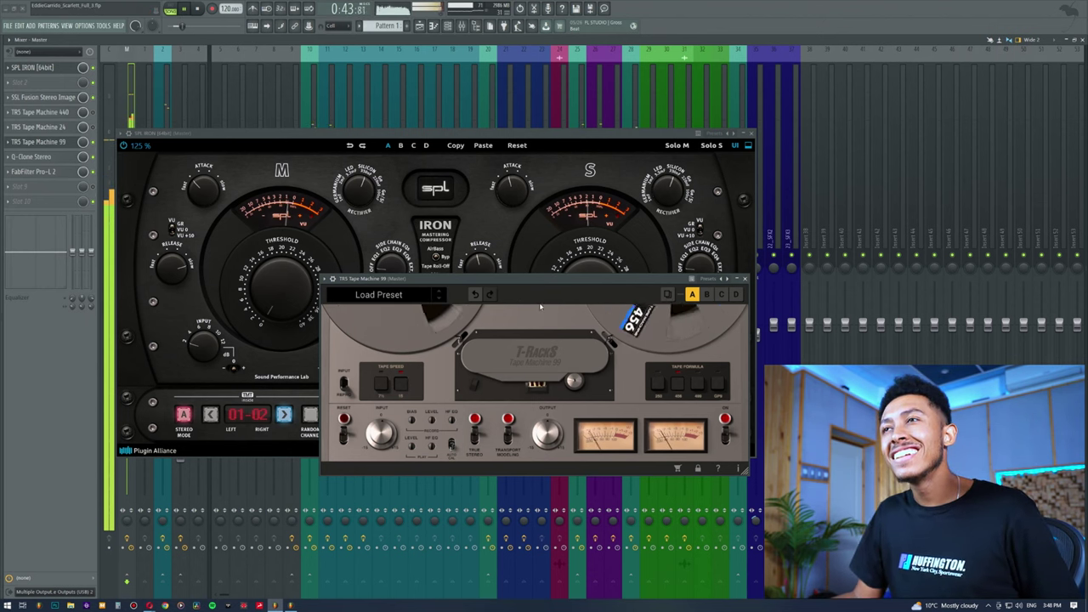
{"action": "key", "text": "F5"}
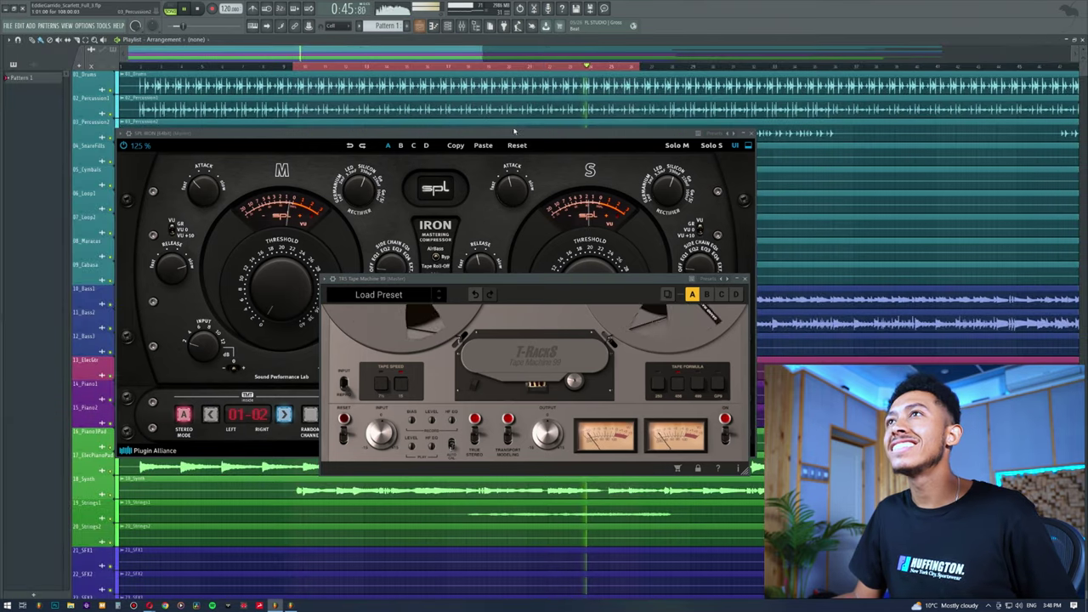
{"action": "left_click", "coordinate": [750, 135]}
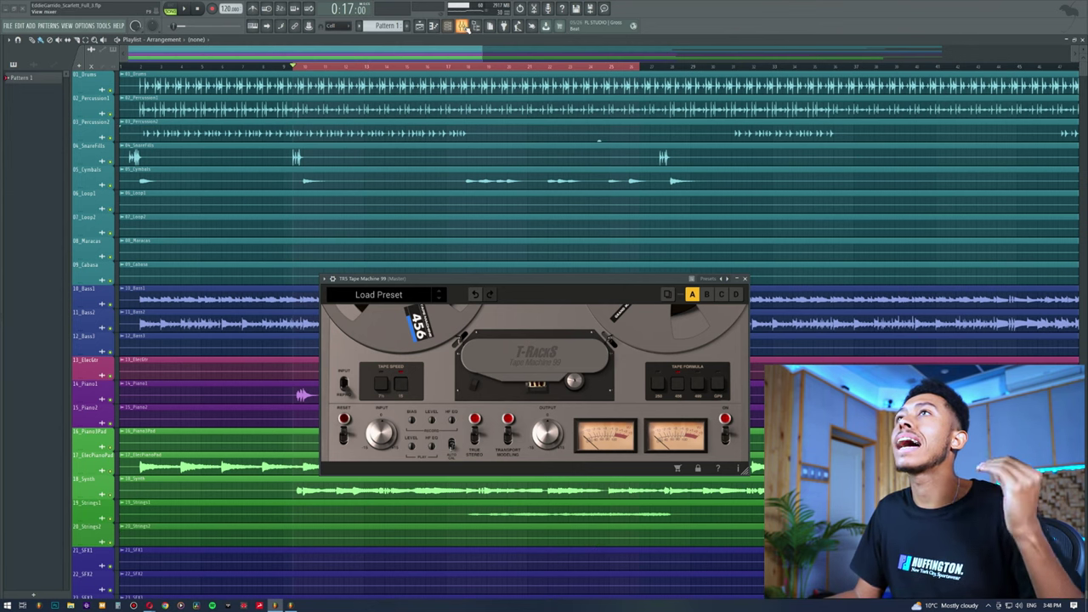
{"action": "left_click", "coordinate": [462, 25]}
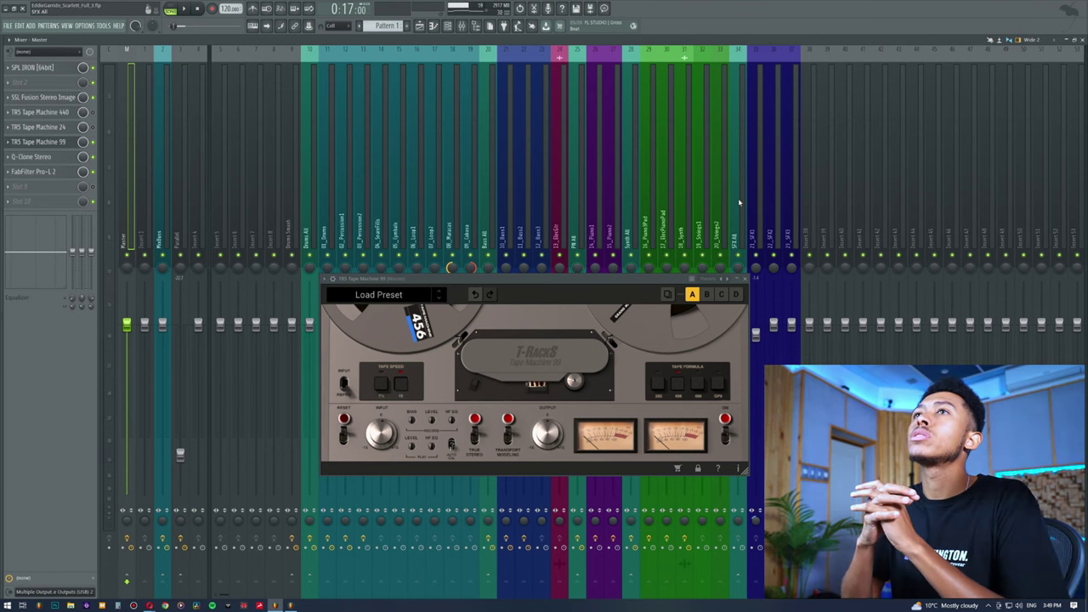
Check the Drums All, Bass All and PN All inserts' effect slots, then show the Master insert's chain.
{"action": "left_click", "coordinate": [313, 207]}
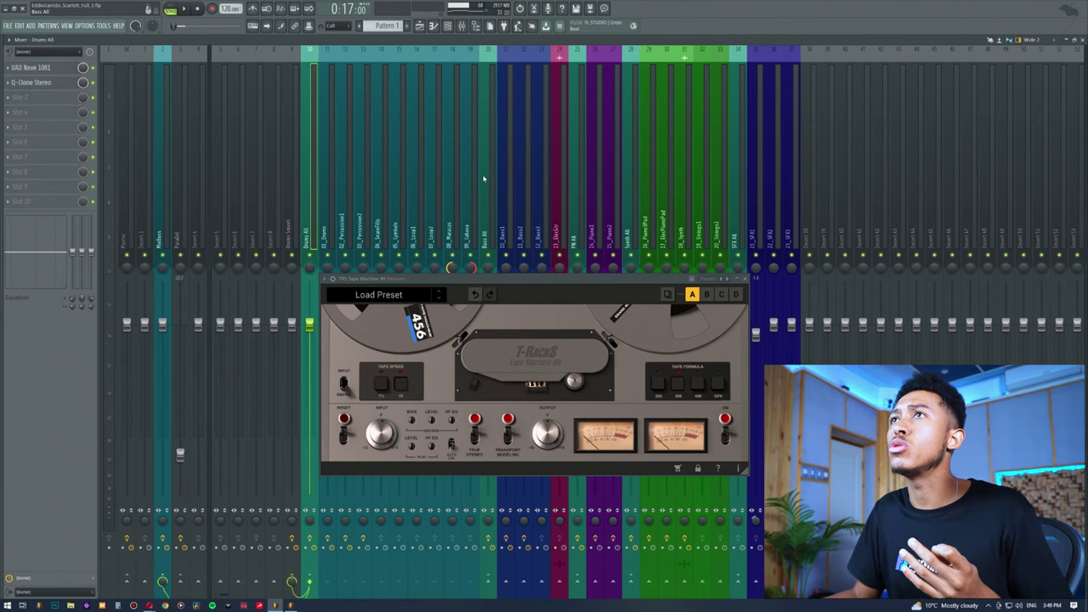
{"action": "left_click", "coordinate": [483, 179]}
{"action": "left_click", "coordinate": [572, 202]}
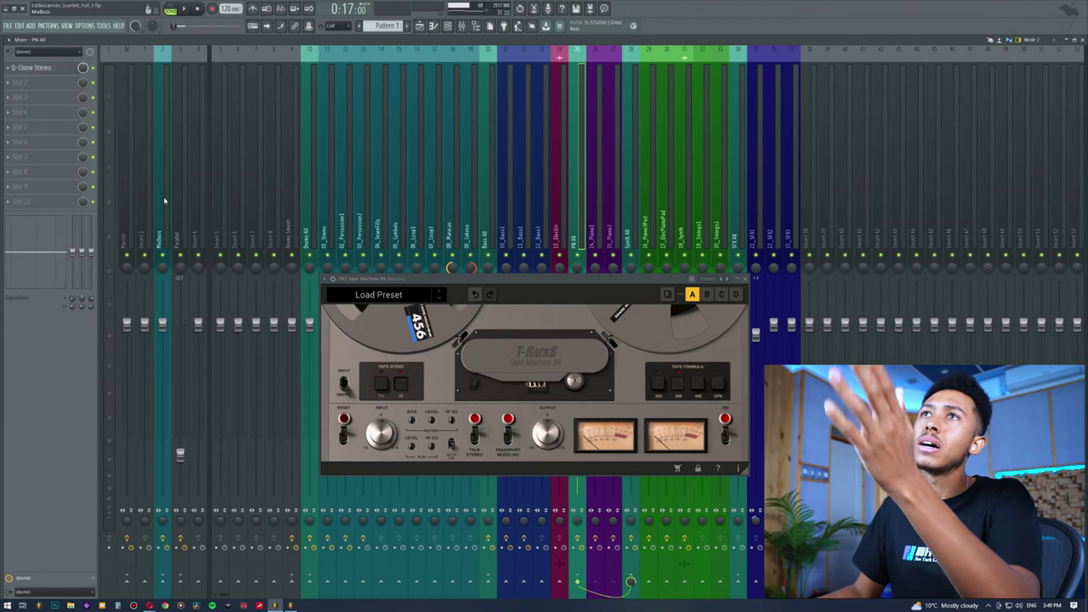
{"action": "left_click", "coordinate": [129, 201]}
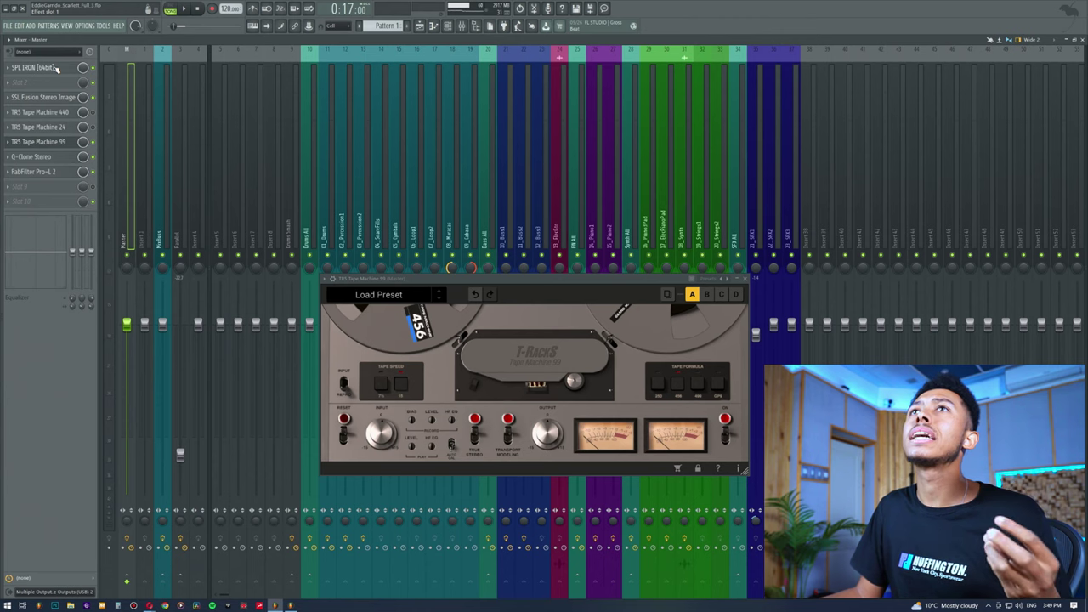
{"action": "left_click", "coordinate": [56, 67]}
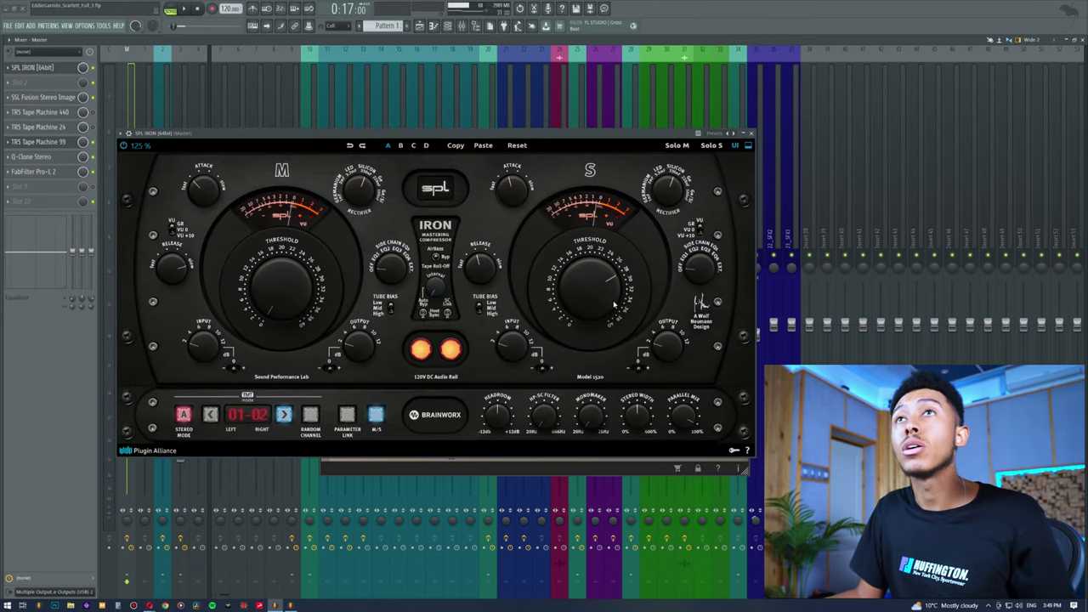
{"action": "left_click", "coordinate": [34, 67]}
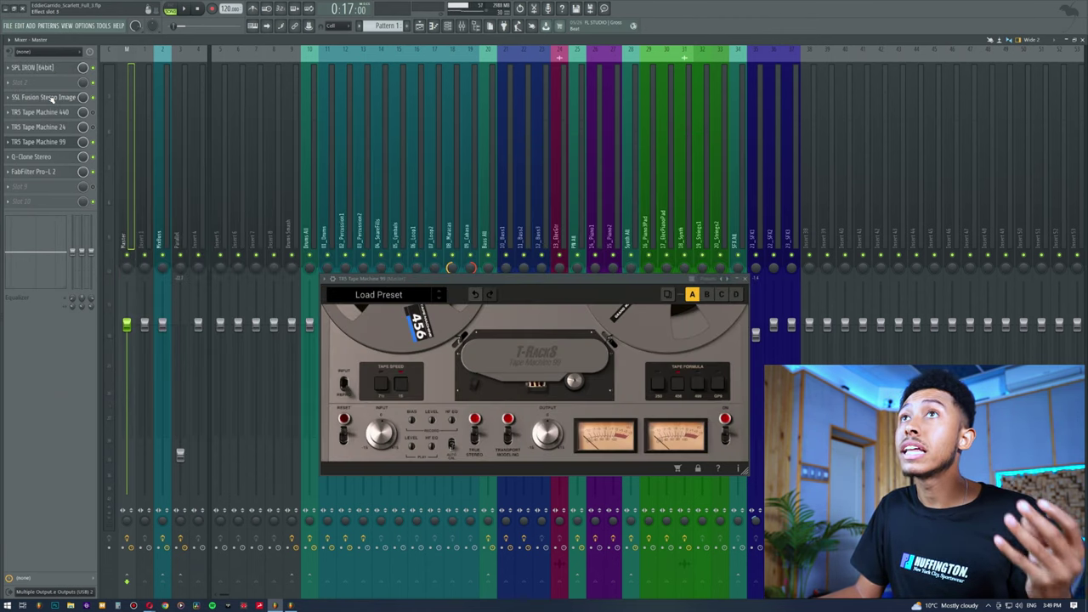
{"action": "left_click", "coordinate": [51, 100]}
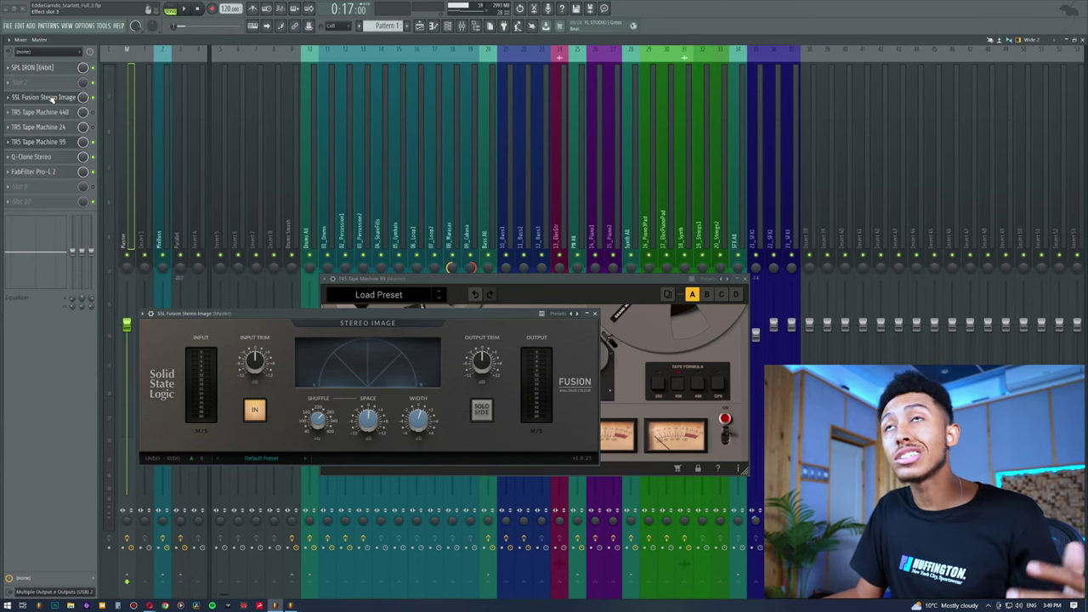
{"action": "left_click", "coordinate": [51, 99]}
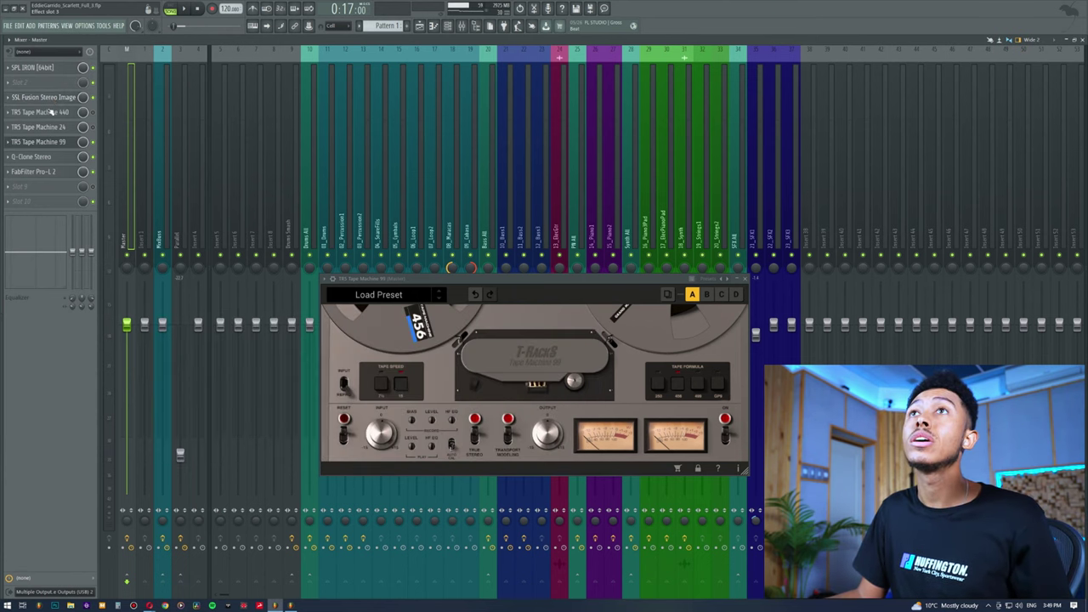
{"action": "left_click", "coordinate": [49, 157]}
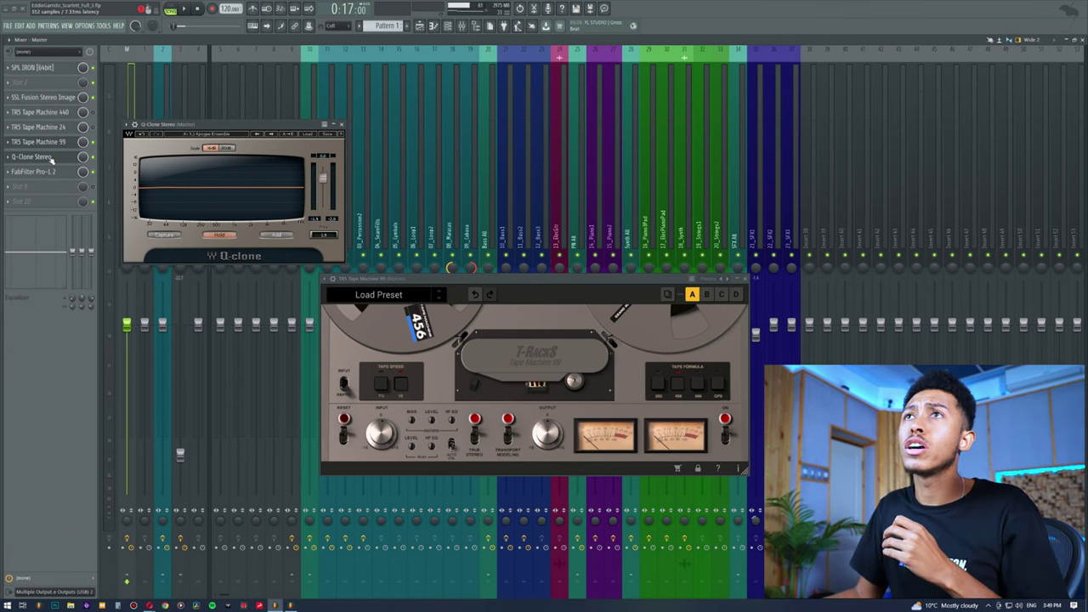
{"action": "left_click_drag", "start_coordinate": [219, 125], "coordinate": [265, 121]}
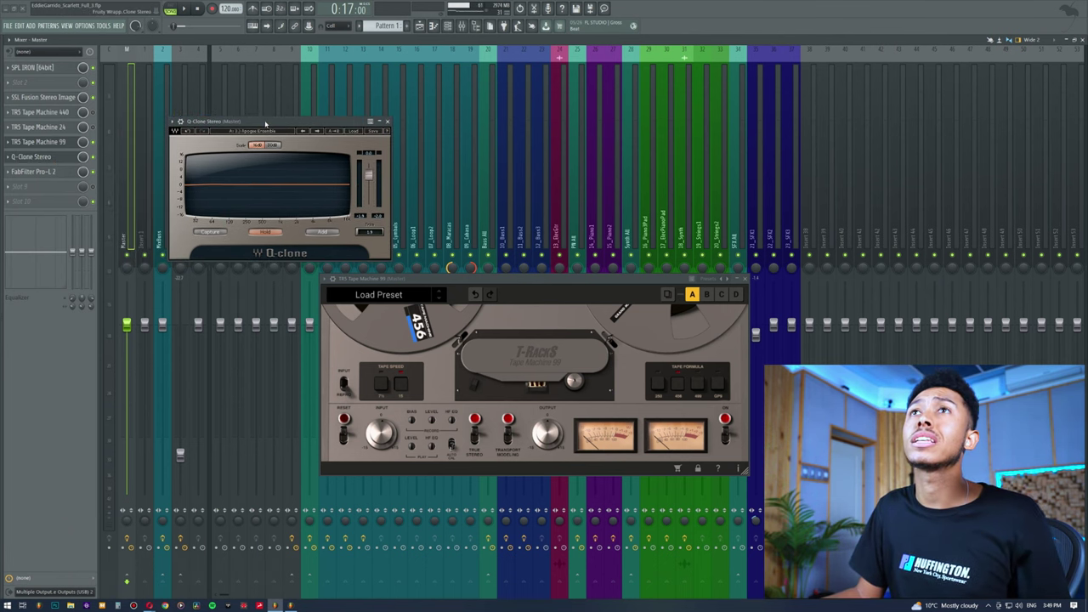
{"action": "left_click", "coordinate": [357, 132]}
{"action": "mouse_move", "coordinate": [382, 230]}
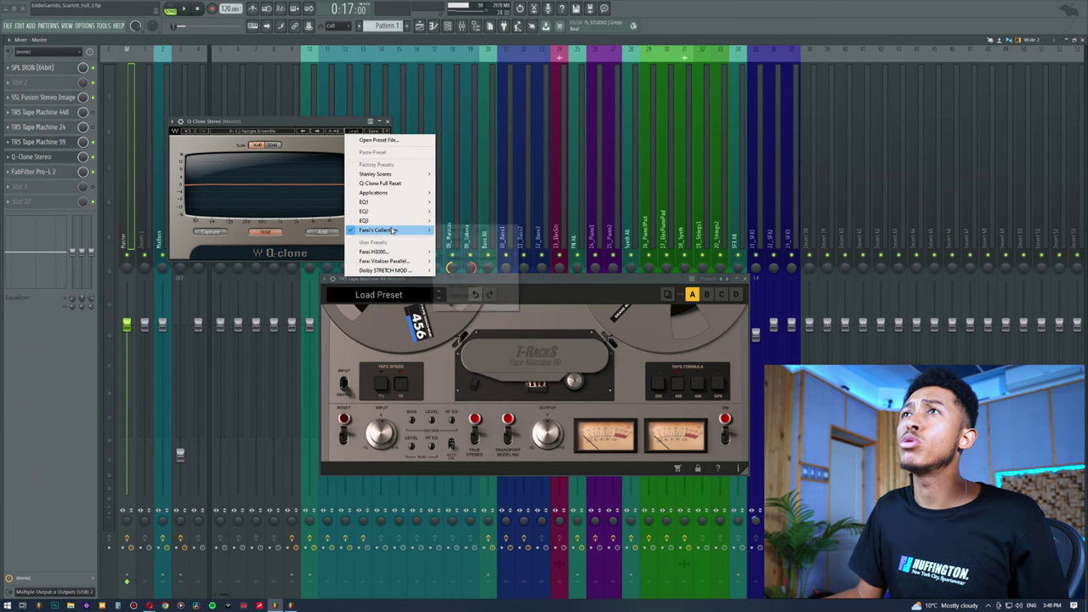
{"action": "mouse_move", "coordinate": [472, 259]}
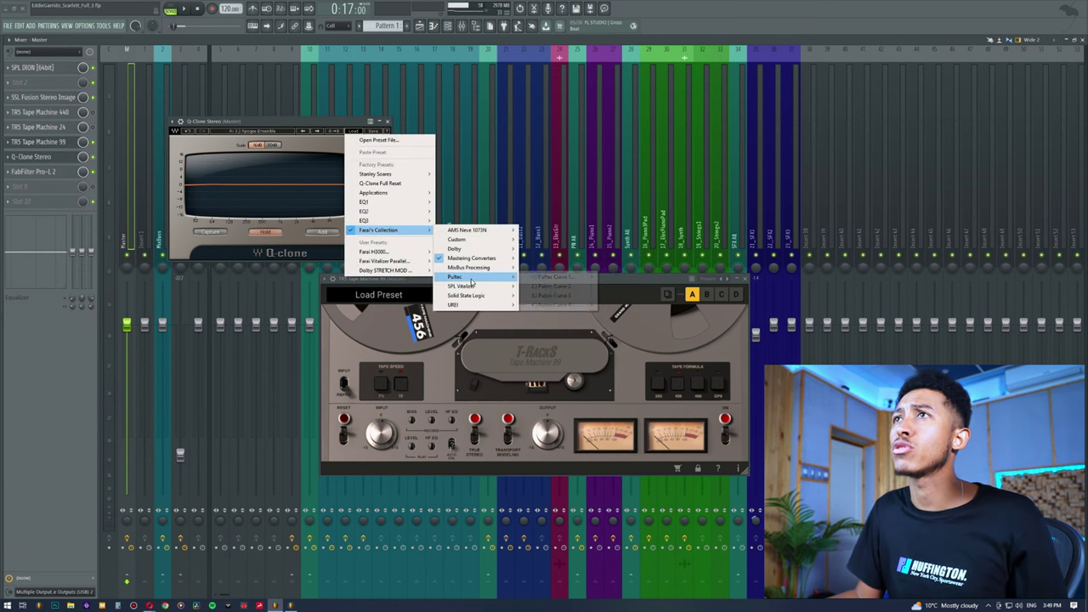
{"action": "left_click", "coordinate": [310, 255]}
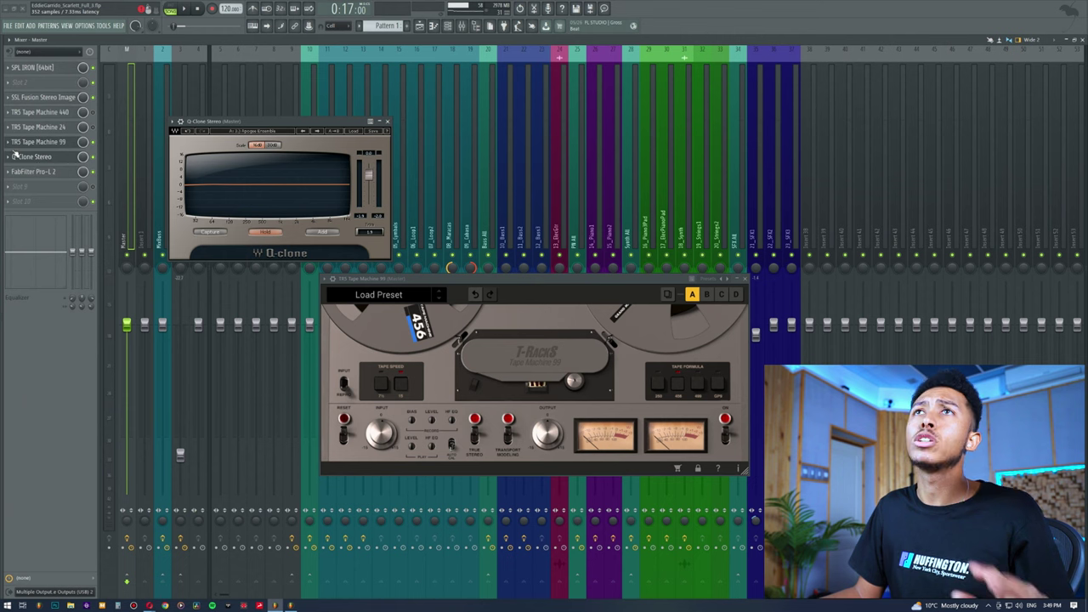
{"action": "left_click", "coordinate": [48, 160]}
{"action": "left_click", "coordinate": [51, 172]}
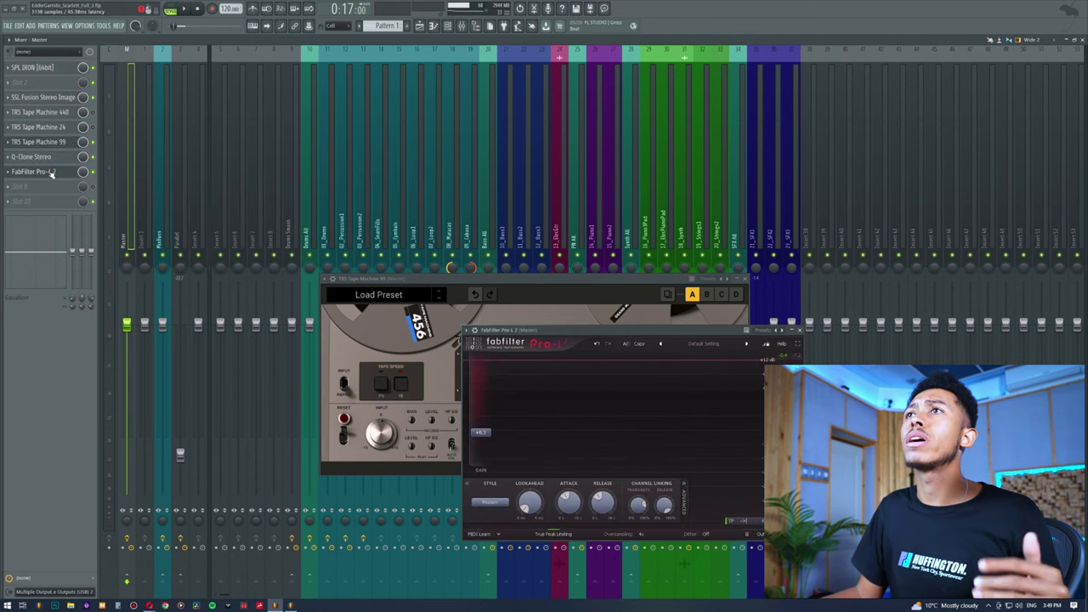
{"action": "left_click", "coordinate": [51, 173]}
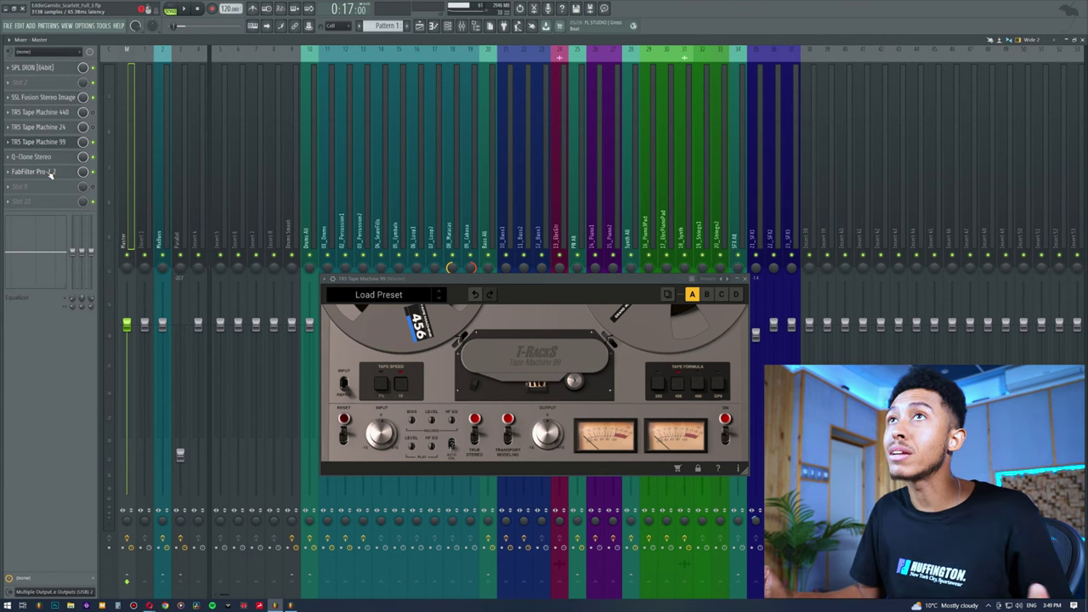
{"action": "left_click", "coordinate": [313, 207]}
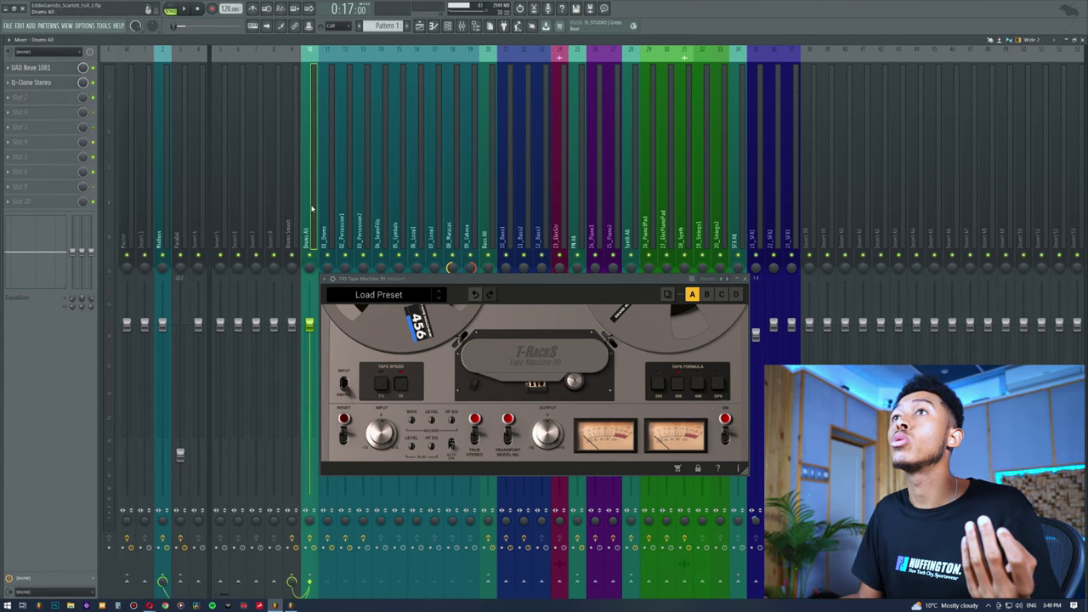
{"action": "left_click", "coordinate": [128, 189]}
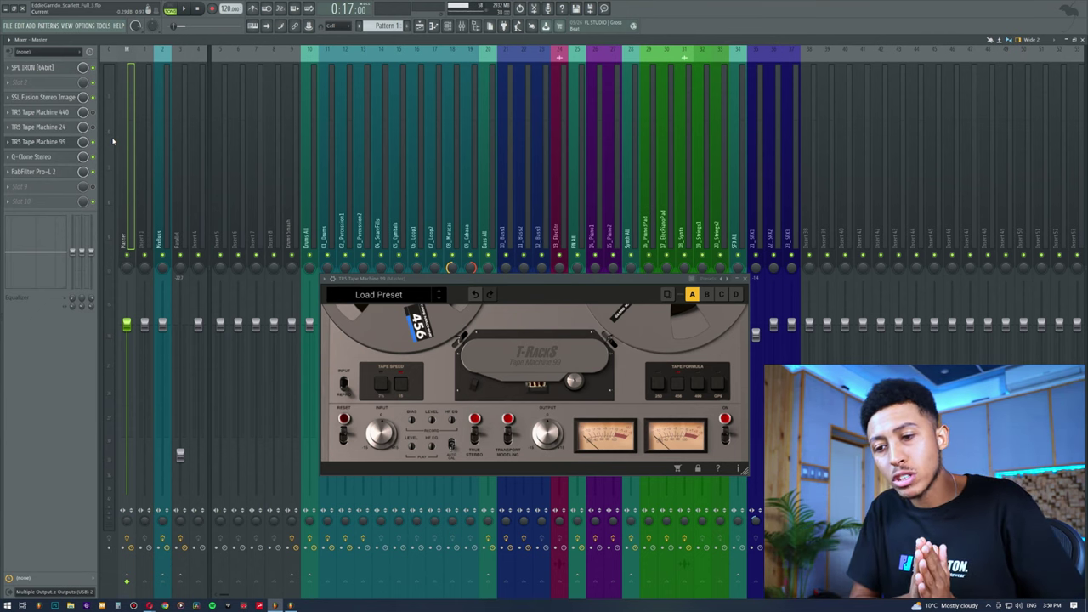
{"action": "left_click", "coordinate": [38, 172]}
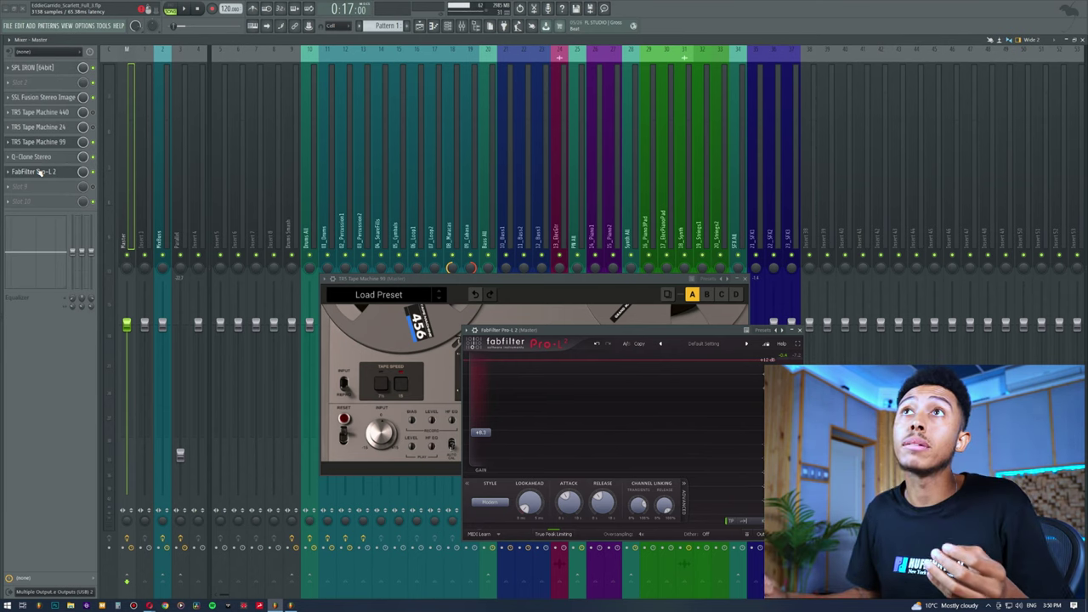
{"action": "left_click", "coordinate": [46, 68]}
{"action": "left_click", "coordinate": [46, 68]}
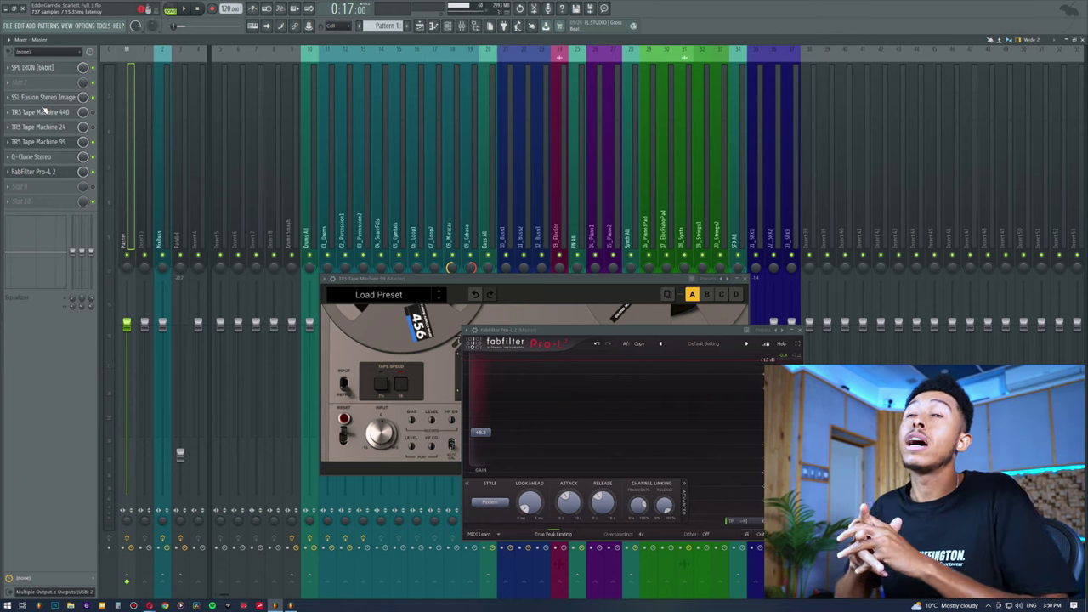
{"action": "left_click", "coordinate": [34, 68]}
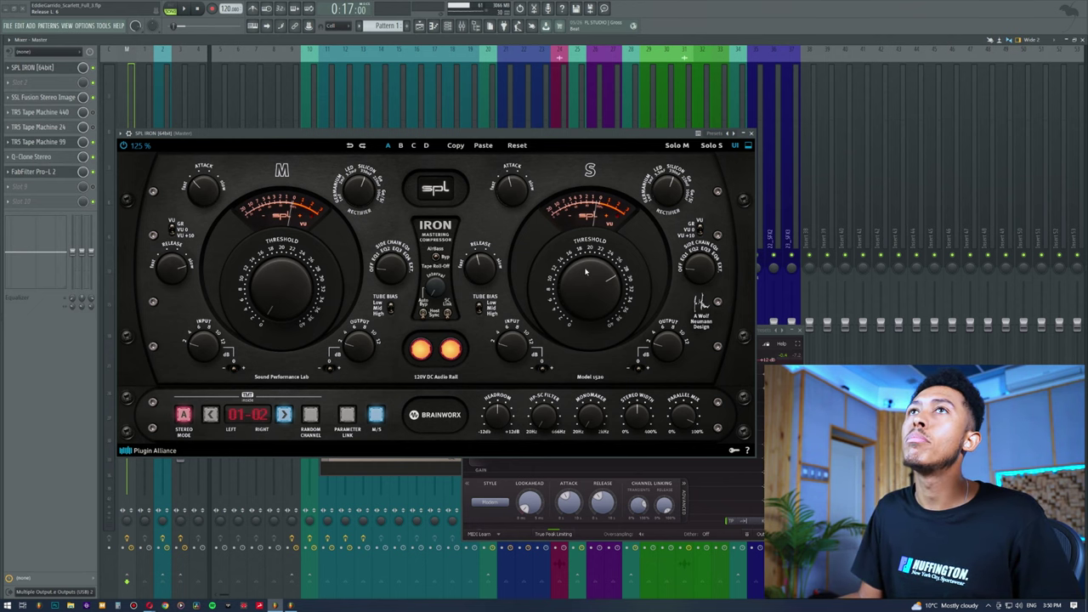
{"action": "left_click", "coordinate": [750, 134]}
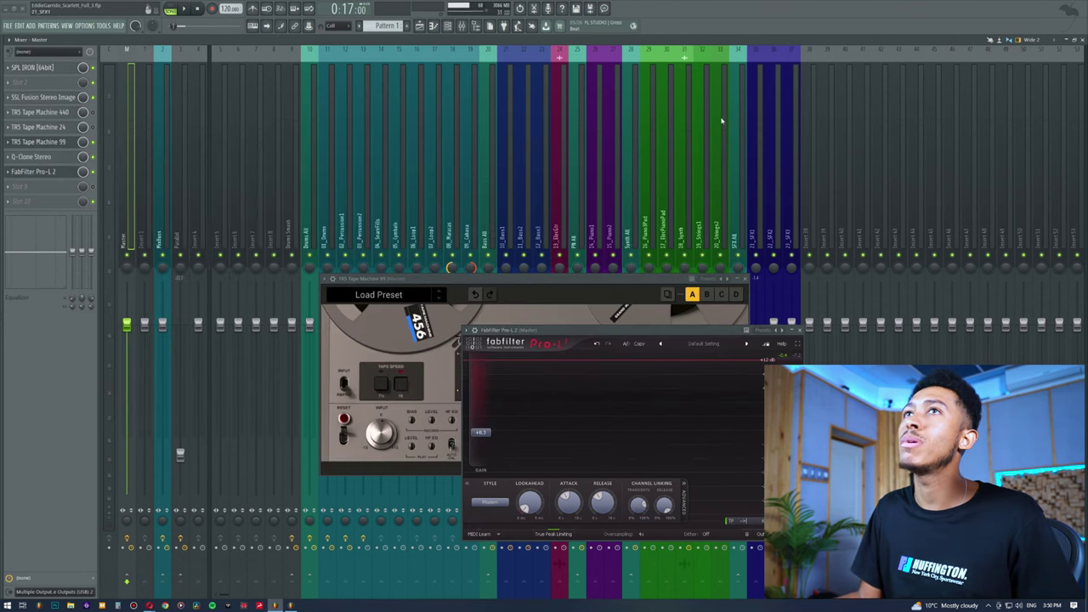
{"action": "left_click", "coordinate": [42, 141]}
{"action": "left_click", "coordinate": [42, 142]}
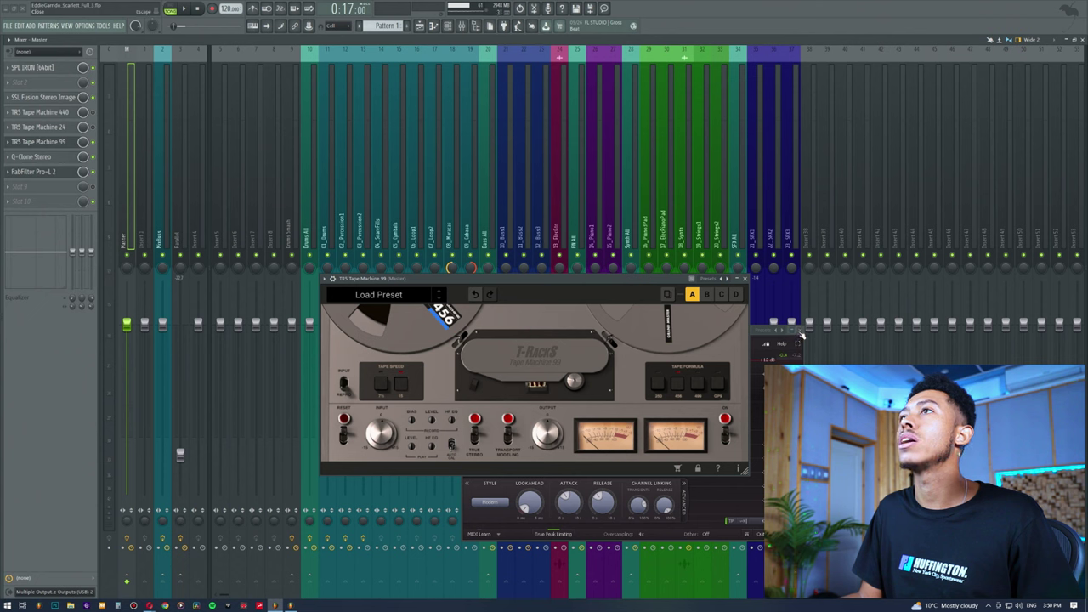
{"action": "left_click", "coordinate": [797, 331]}
{"action": "left_click", "coordinate": [746, 280]}
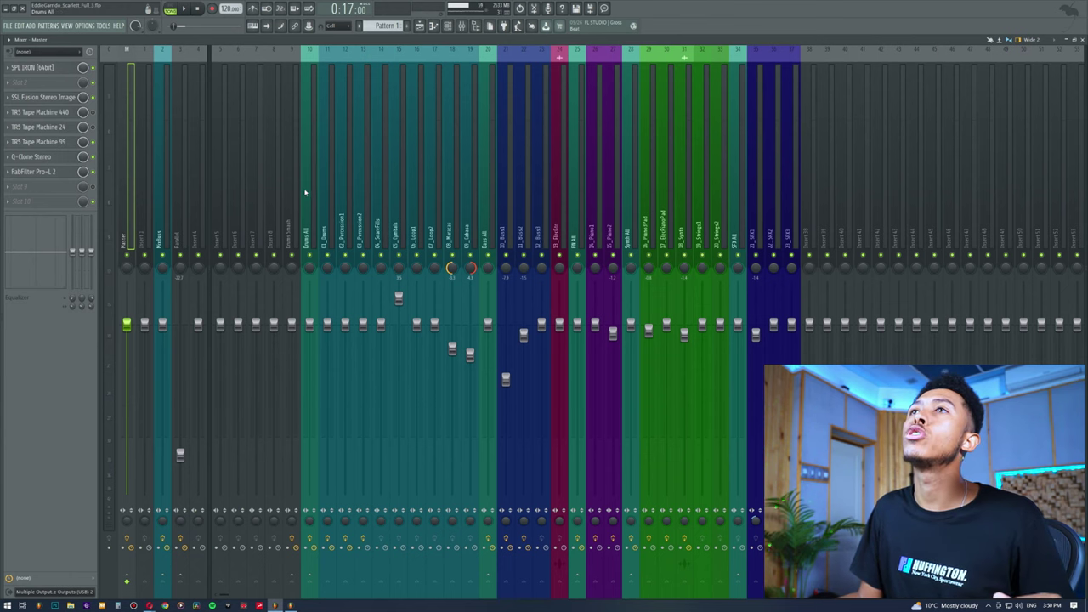
Select Drums All, then Master, and open the SPL Iron compressor from the Master chain.
{"action": "left_click", "coordinate": [306, 194]}
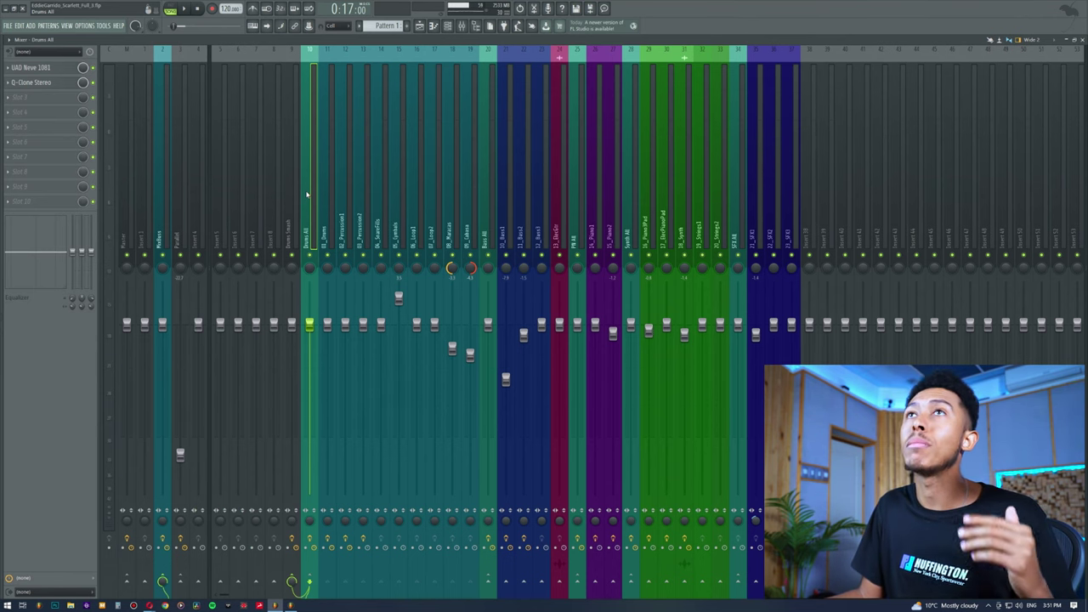
{"action": "left_click", "coordinate": [128, 122]}
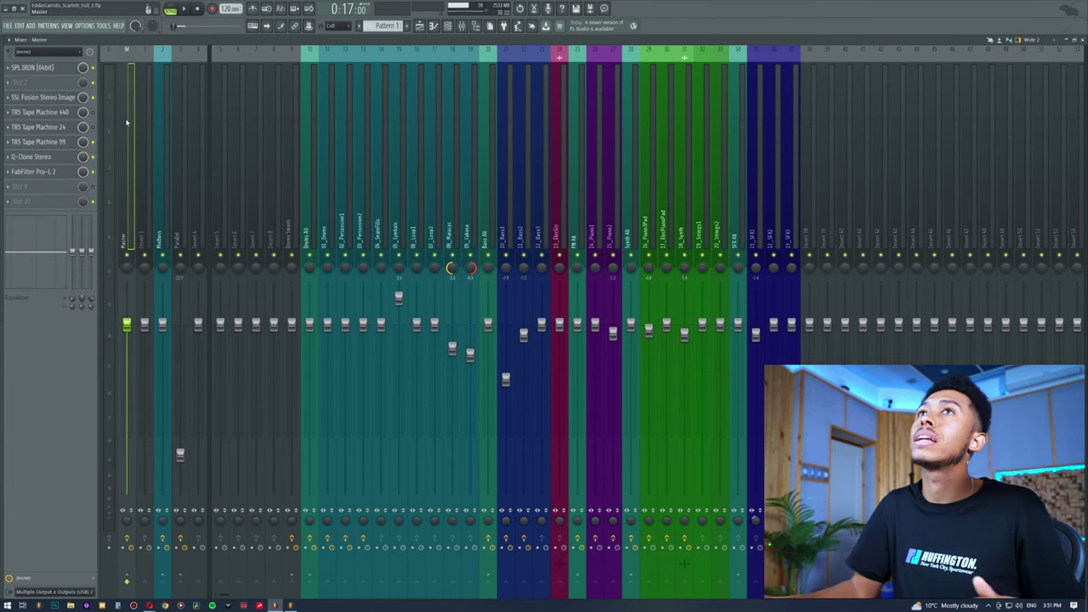
{"action": "left_click", "coordinate": [33, 68]}
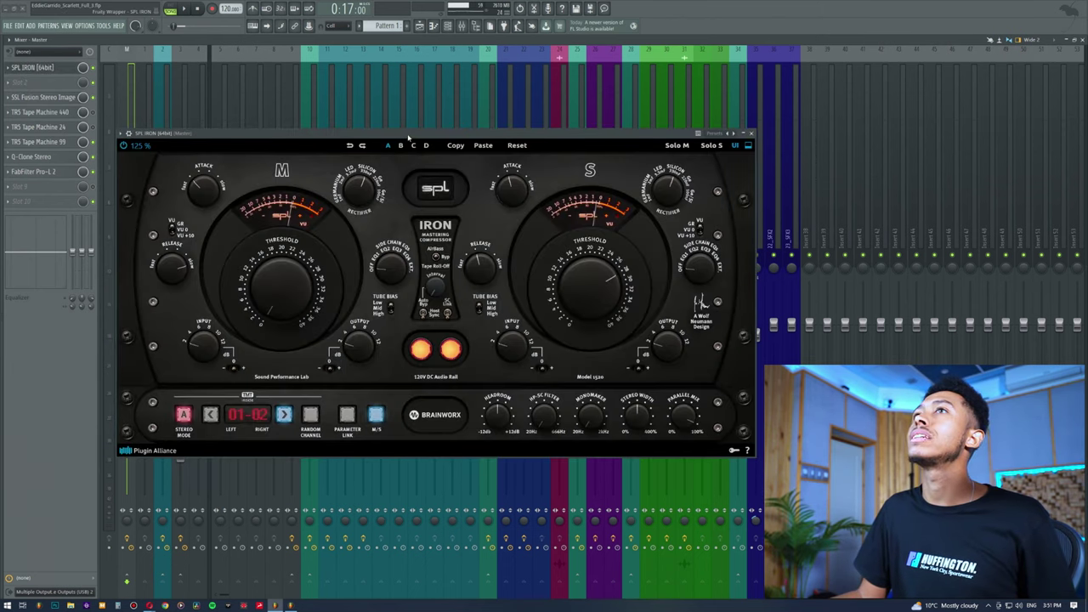
Reposition the SPL Iron window to the right, switching to mid-only monitoring and starting playback.
{"action": "left_click_drag", "start_coordinate": [408, 139], "coordinate": [435, 156]}
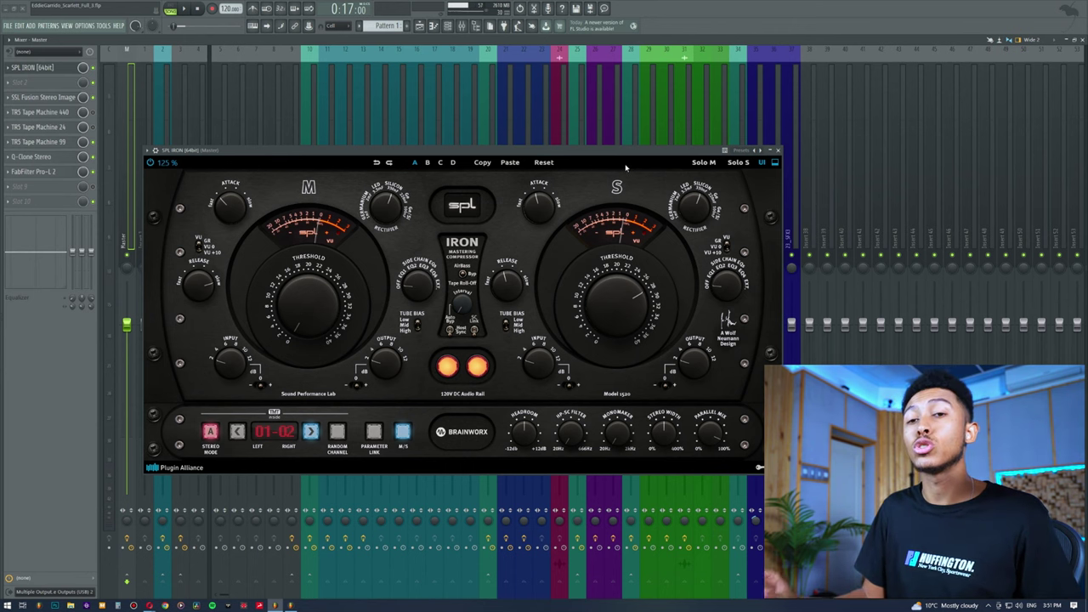
{"action": "left_click_drag", "start_coordinate": [638, 156], "coordinate": [632, 153]}
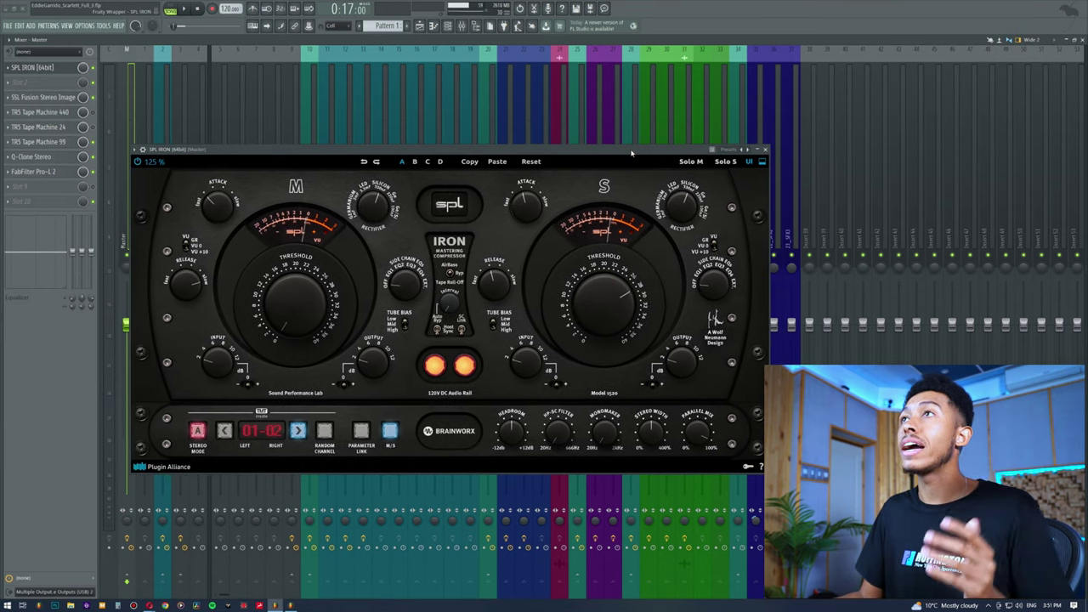
{"action": "left_click_drag", "start_coordinate": [738, 165], "coordinate": [687, 168]}
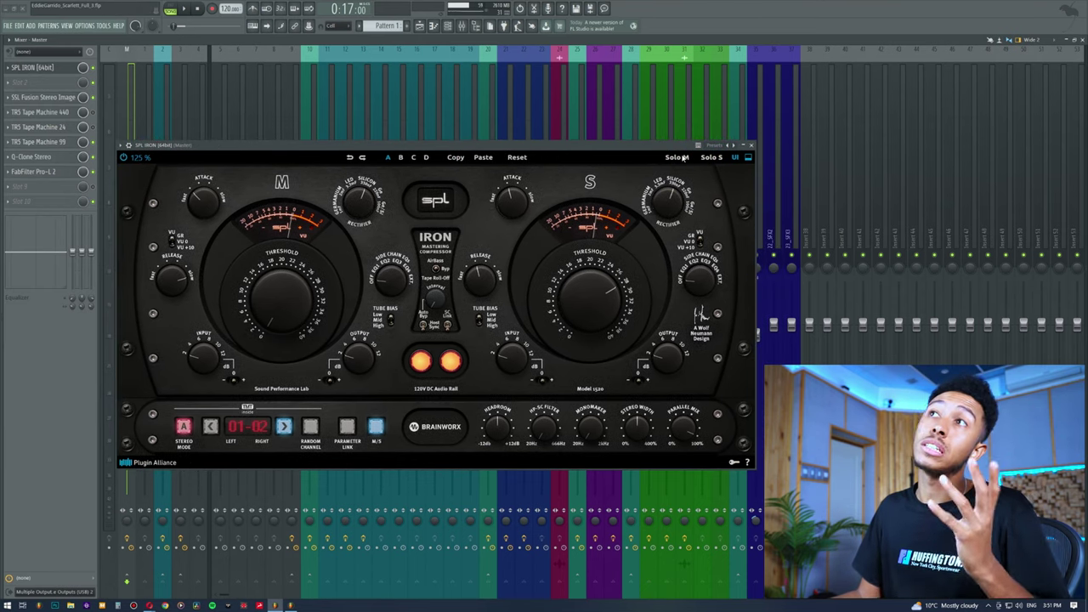
{"action": "left_click", "coordinate": [676, 157]}
{"action": "key", "text": "space"}
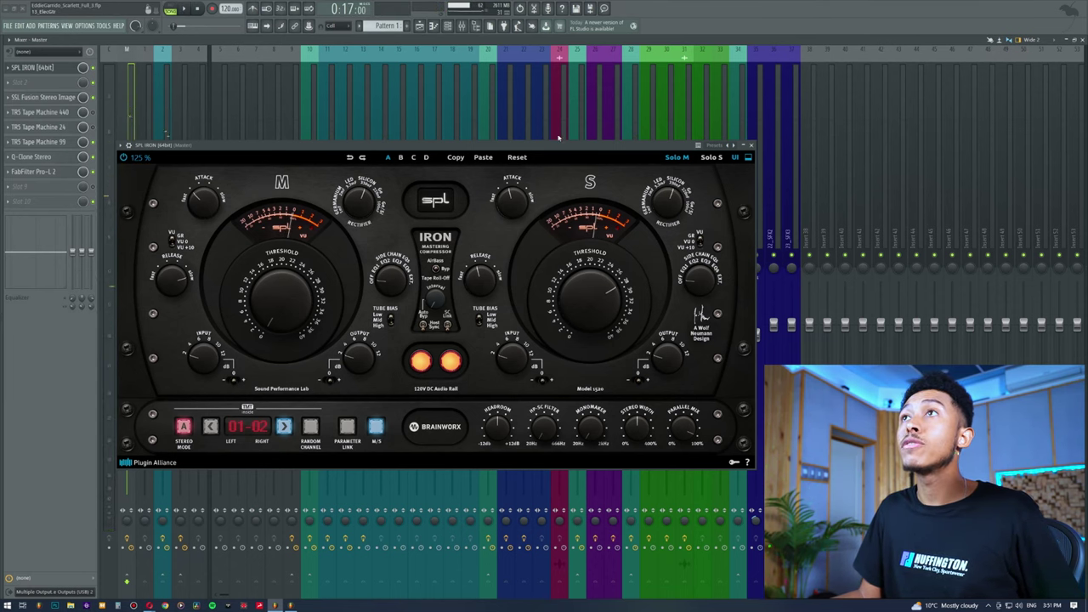
{"action": "left_click_drag", "start_coordinate": [559, 144], "coordinate": [767, 129]}
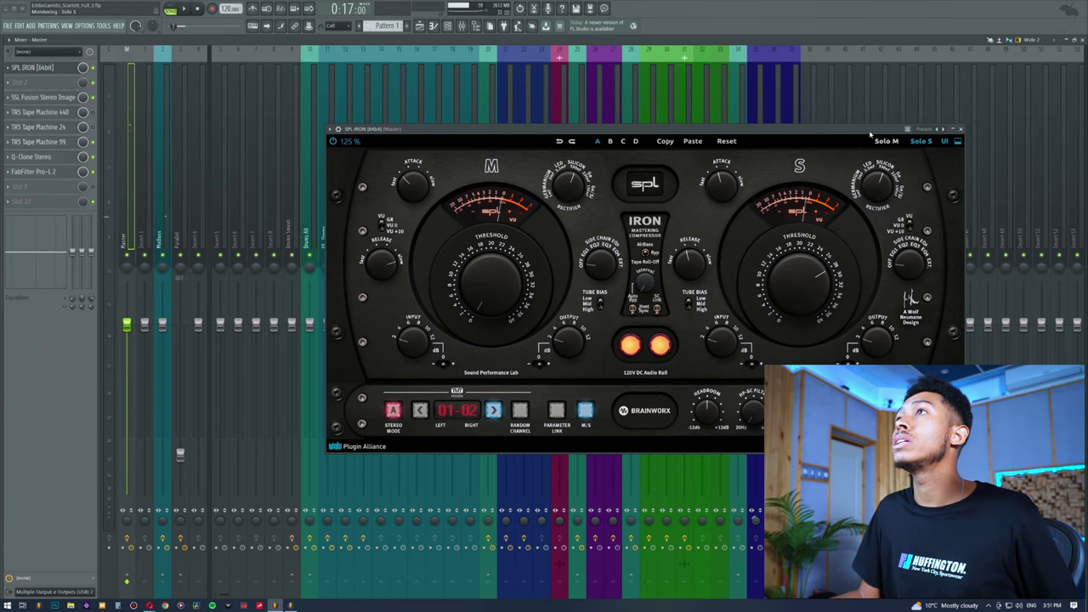
{"action": "left_click_drag", "start_coordinate": [855, 131], "coordinate": [795, 132]}
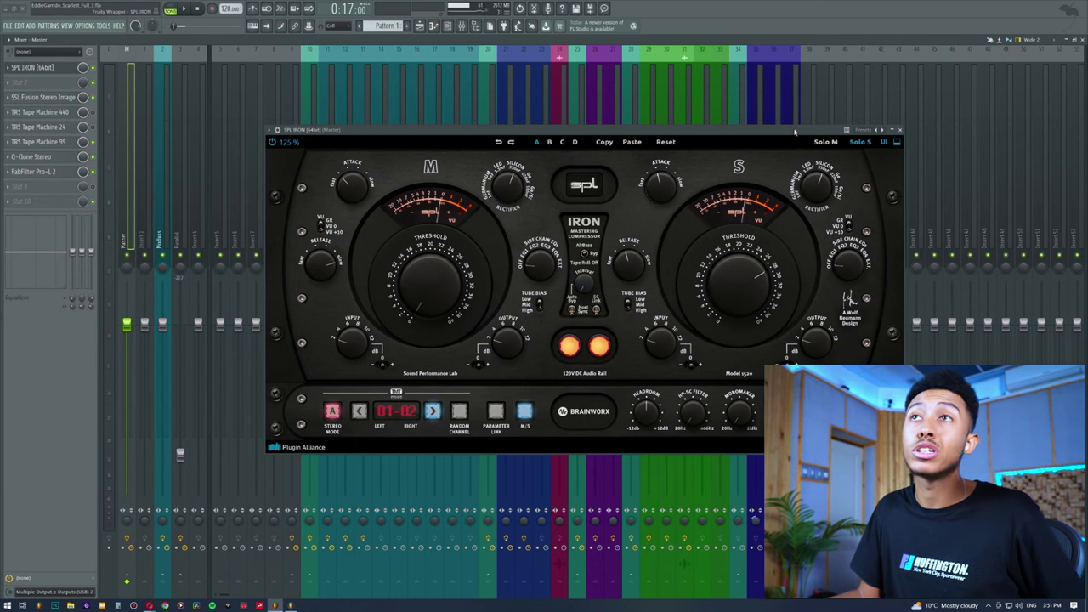
Play and stop the song twice through SPL Iron, nudging the compressor window into place between runs.
{"action": "key", "text": "space"}
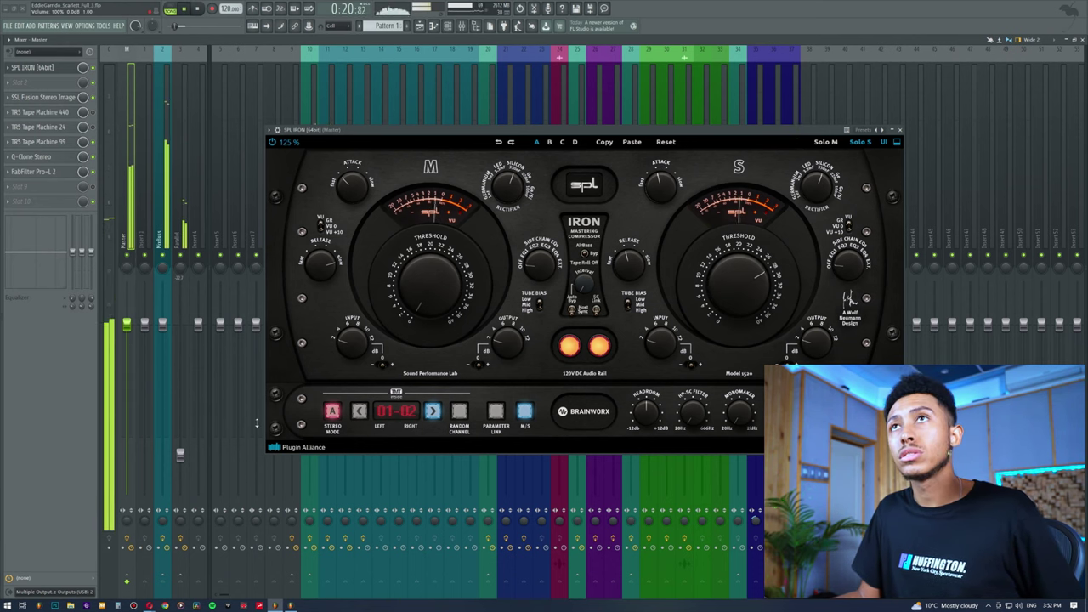
{"action": "key", "text": "space"}
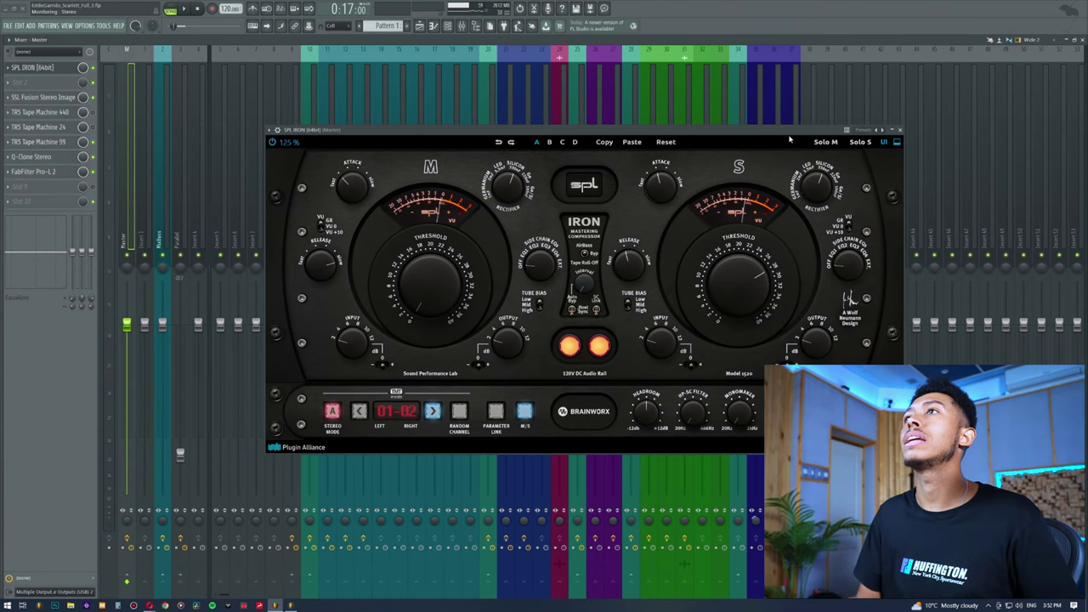
{"action": "left_click_drag", "start_coordinate": [789, 138], "coordinate": [743, 134]}
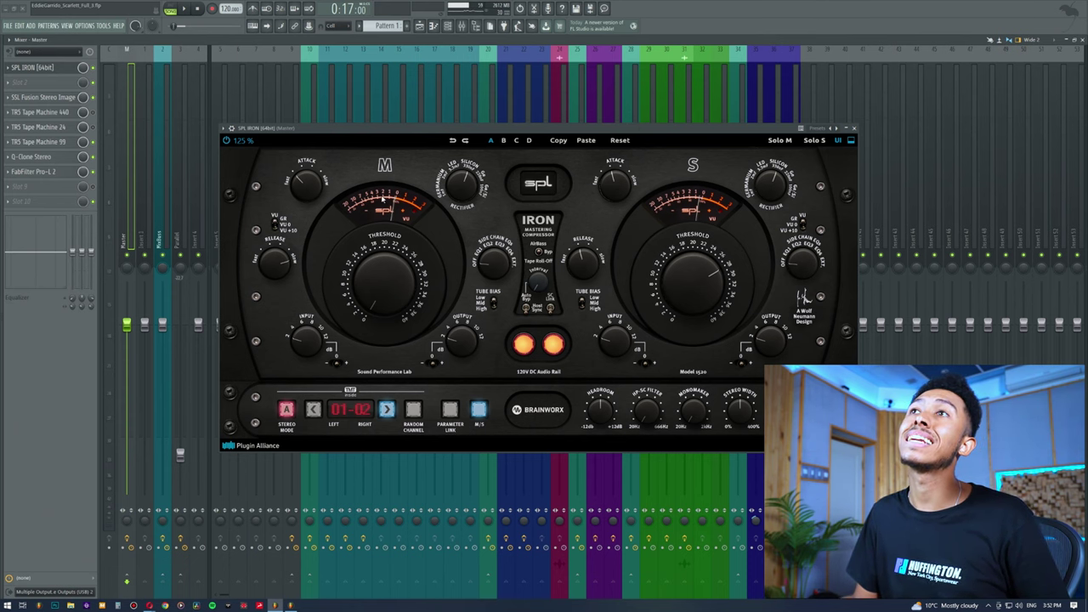
{"action": "left_click_drag", "start_coordinate": [508, 128], "coordinate": [520, 139]}
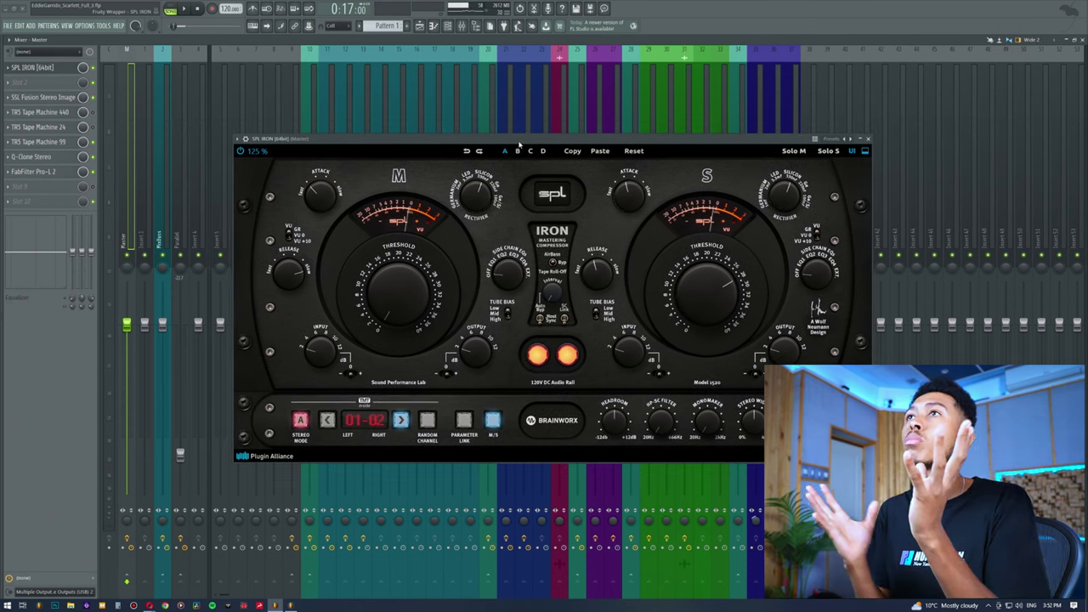
{"action": "key", "text": "space"}
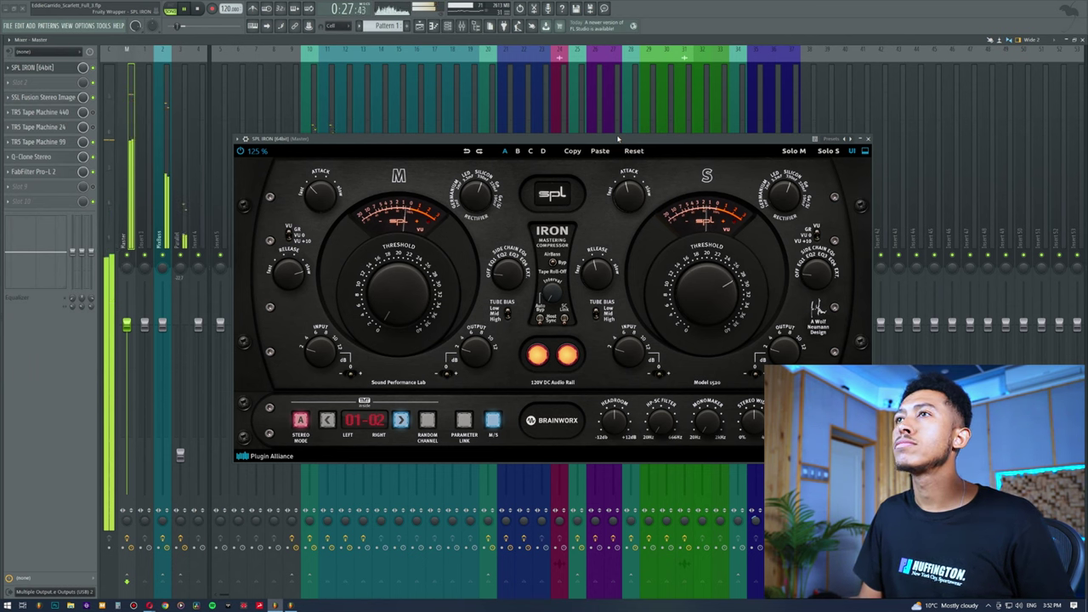
{"action": "key", "text": "space"}
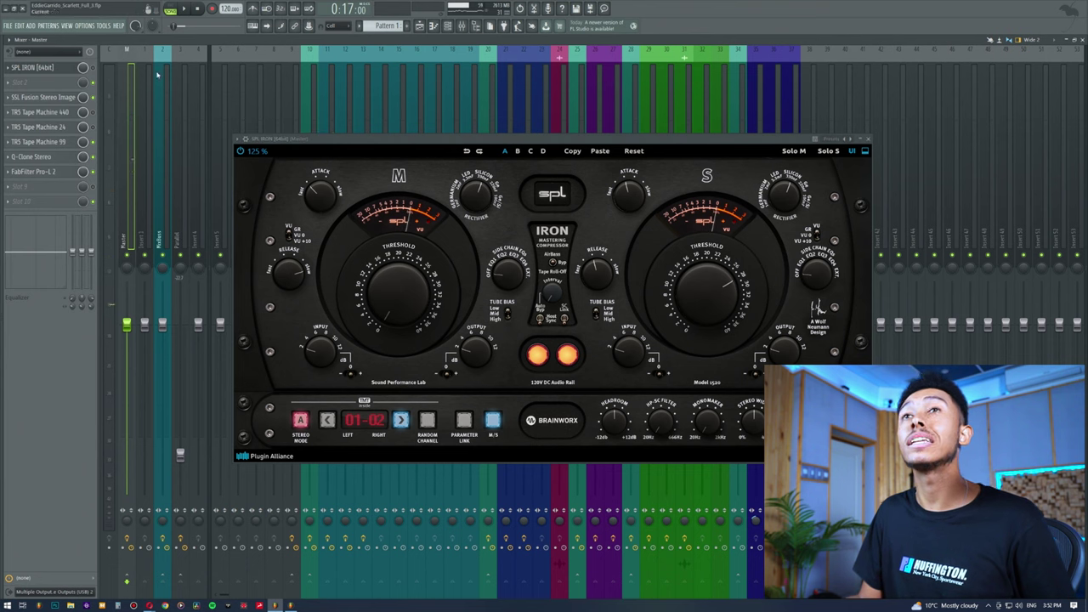
{"action": "key", "text": "space"}
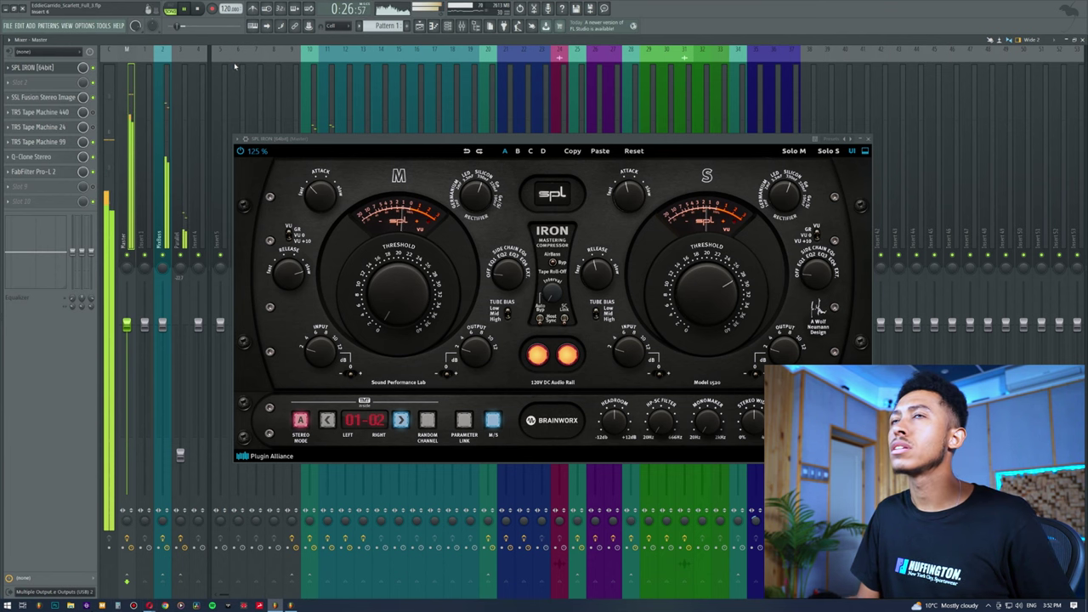
{"action": "key", "text": "space"}
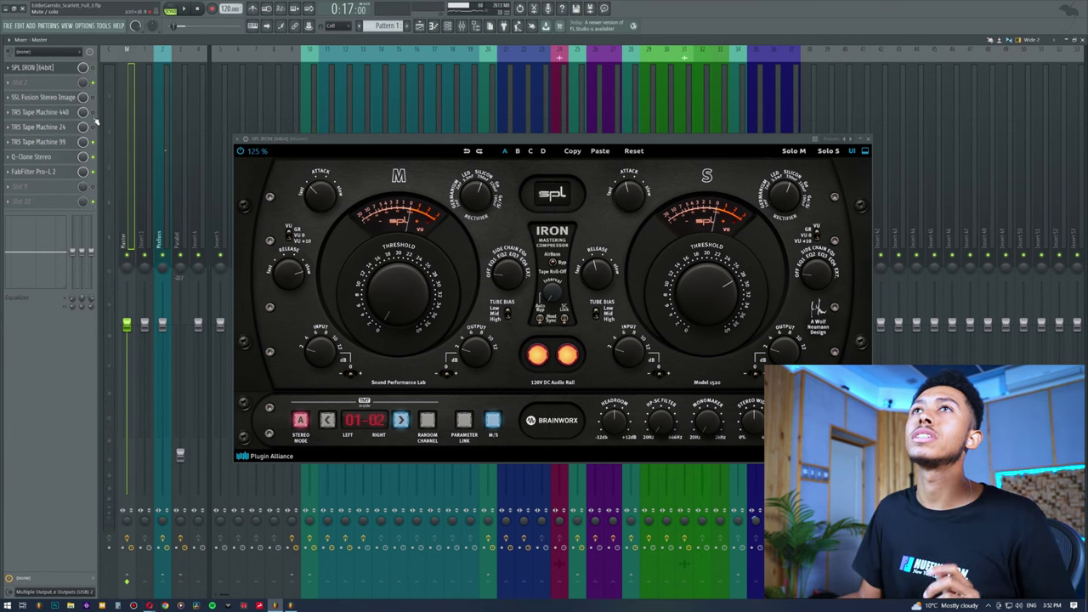
{"action": "key", "text": "space"}
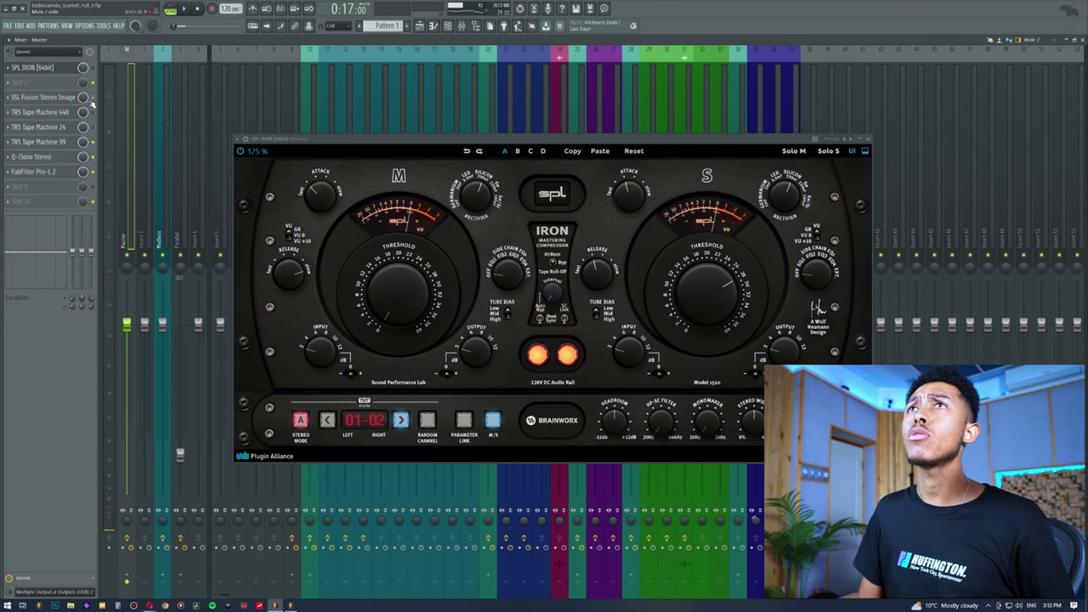
{"action": "key", "text": "space"}
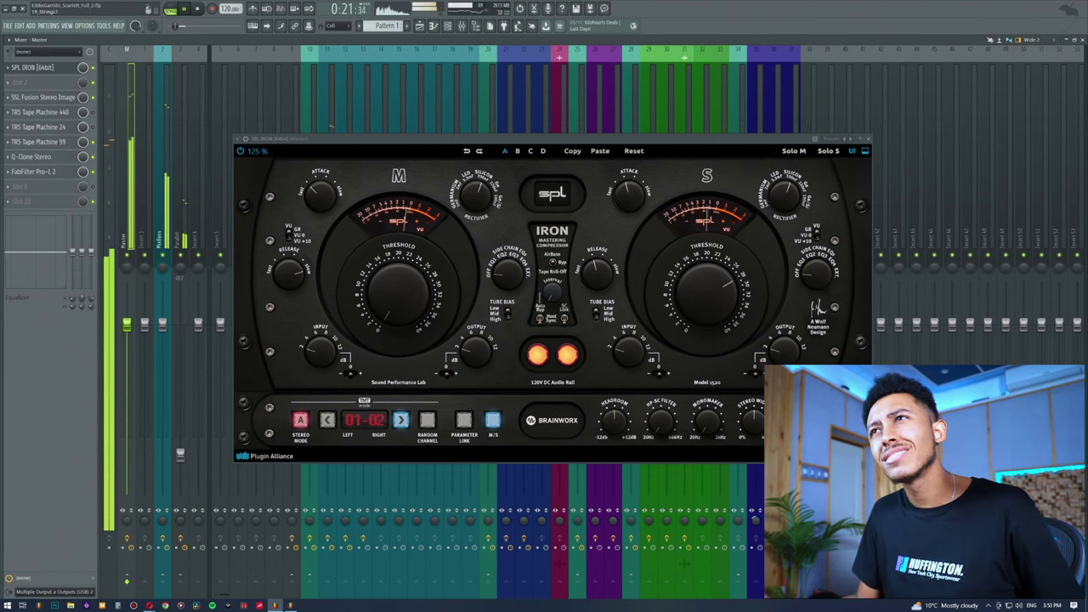
{"action": "key", "text": "space"}
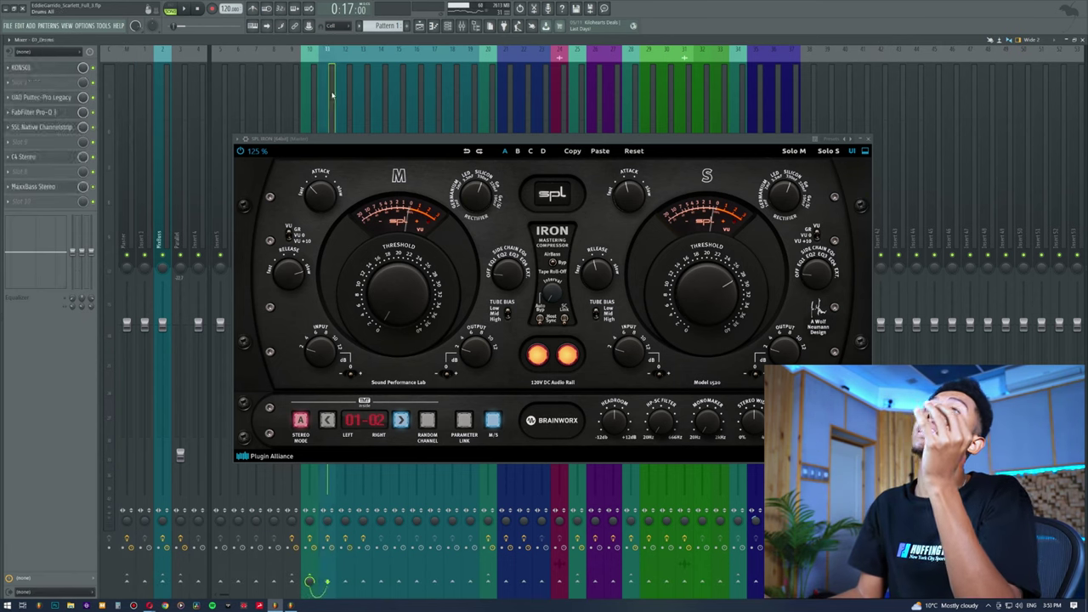
Select the 19_Strings1 track and move the SPL Iron window up and left.
{"action": "left_click", "coordinate": [706, 78]}
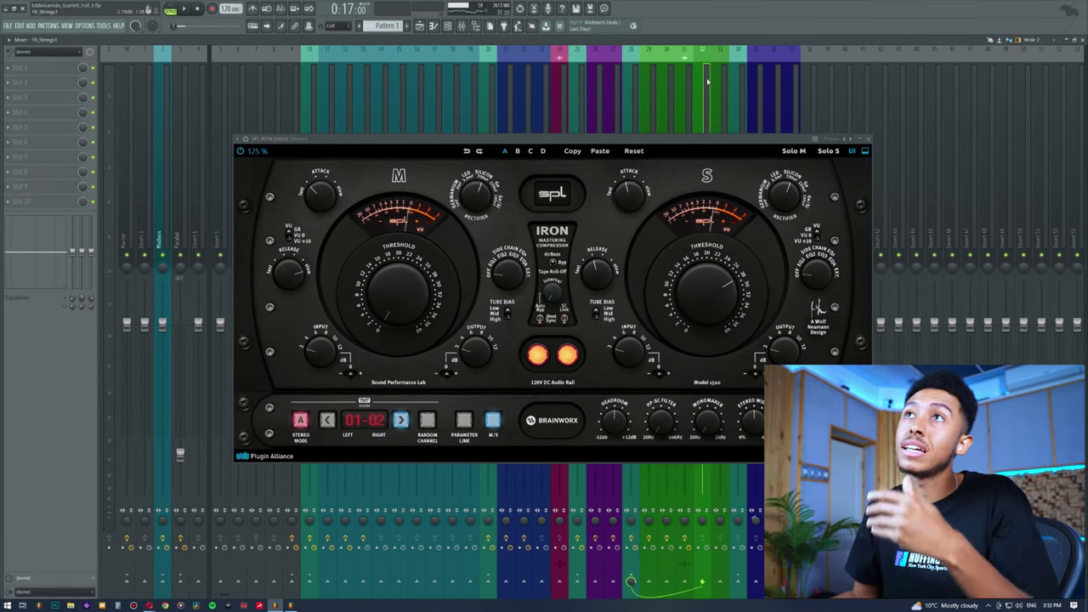
{"action": "left_click_drag", "start_coordinate": [377, 142], "coordinate": [352, 133]}
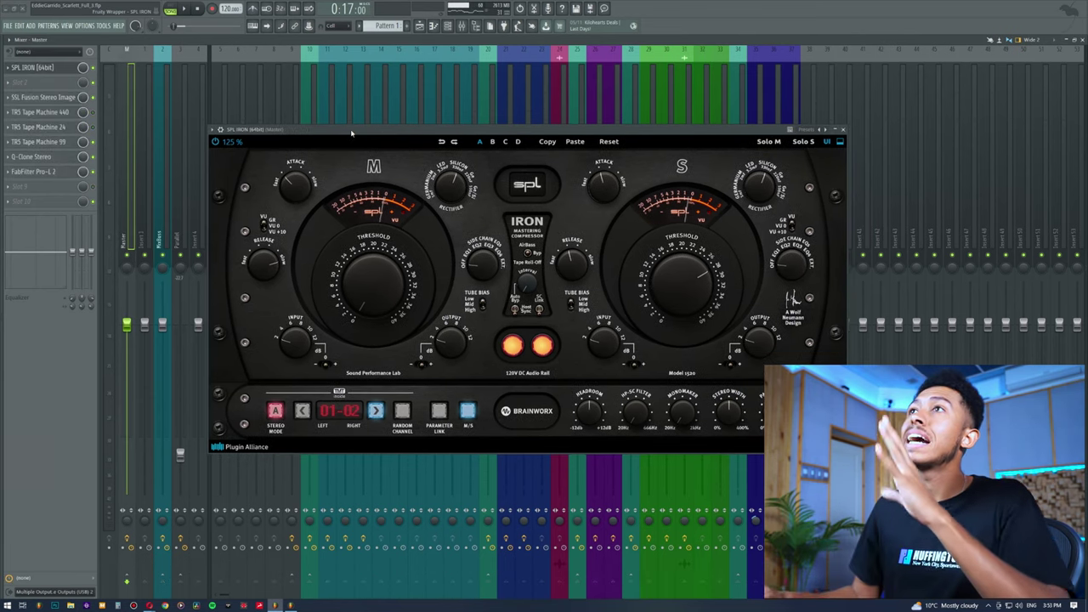
{"action": "left_click_drag", "start_coordinate": [643, 135], "coordinate": [625, 134]}
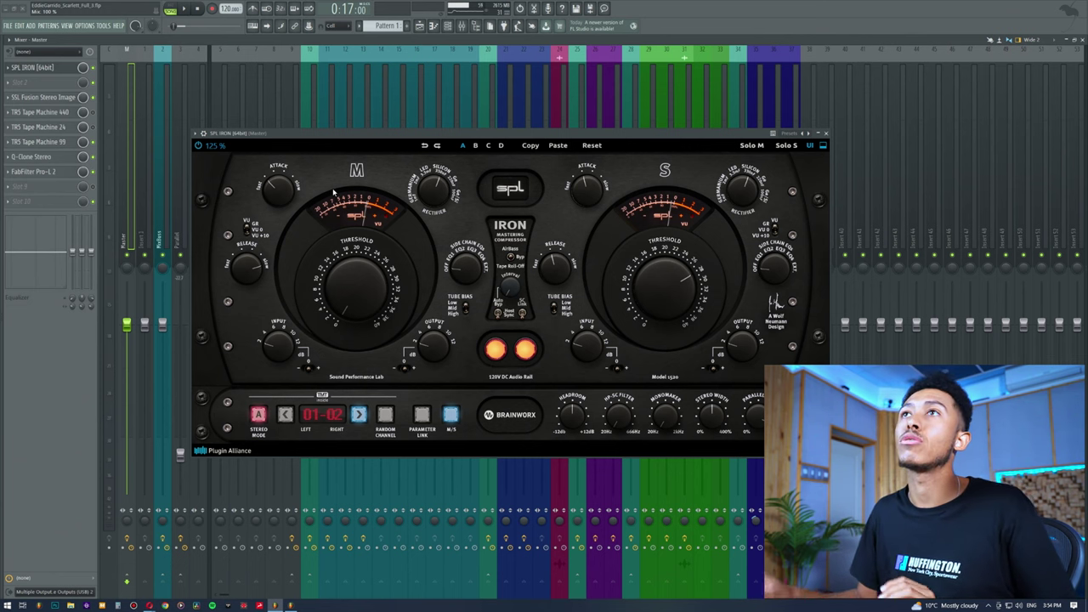
Raise SPL Iron's left threshold from +11 to +39 while auditioning, then close the plugin.
{"action": "key", "text": "space"}
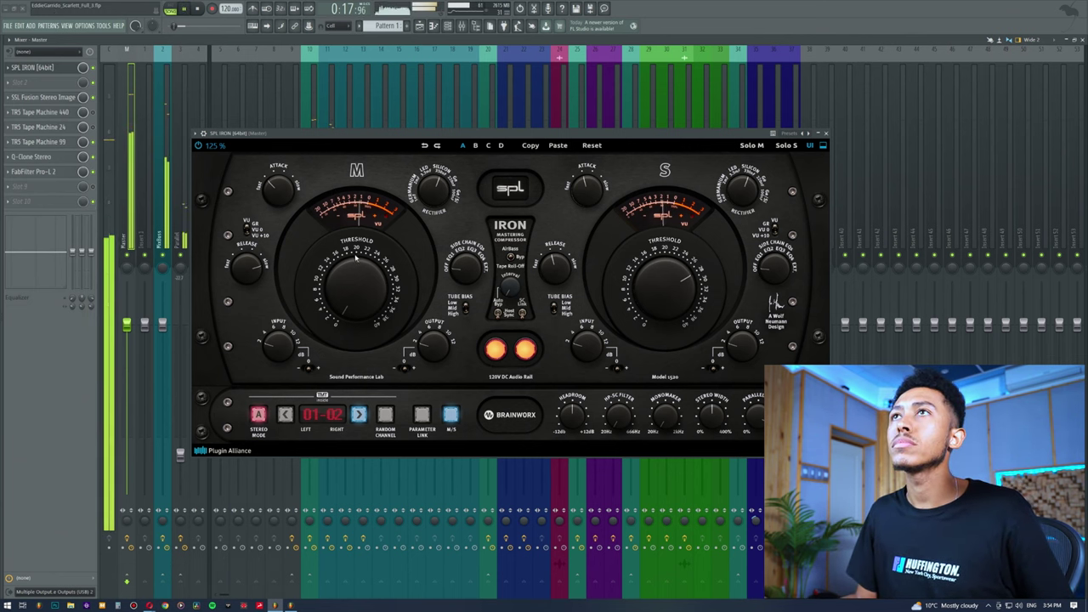
{"action": "left_click_drag", "start_coordinate": [362, 248], "coordinate": [377, 283]}
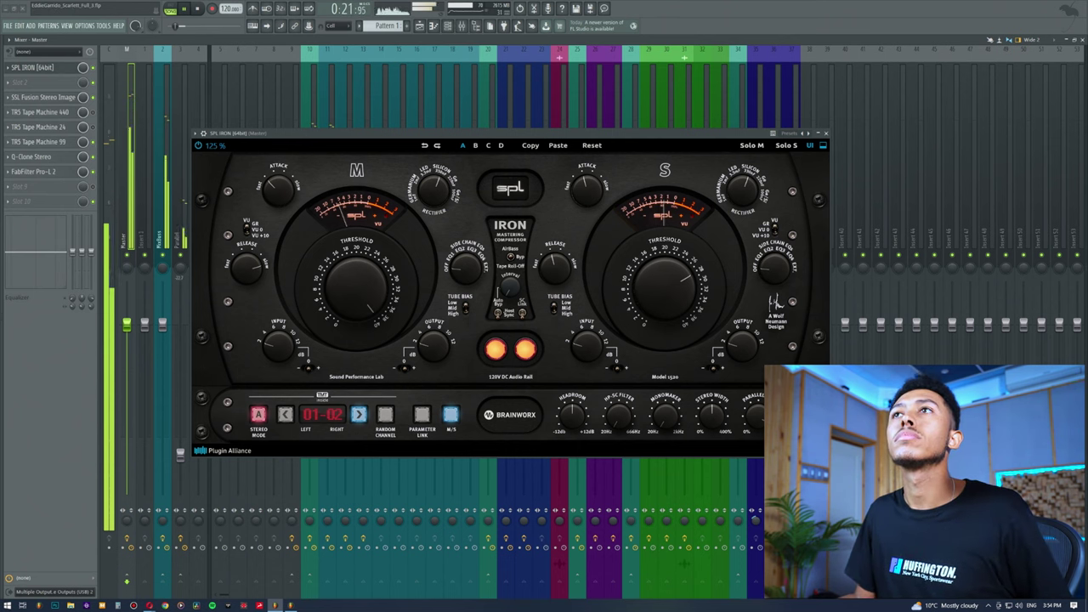
{"action": "key", "text": "space"}
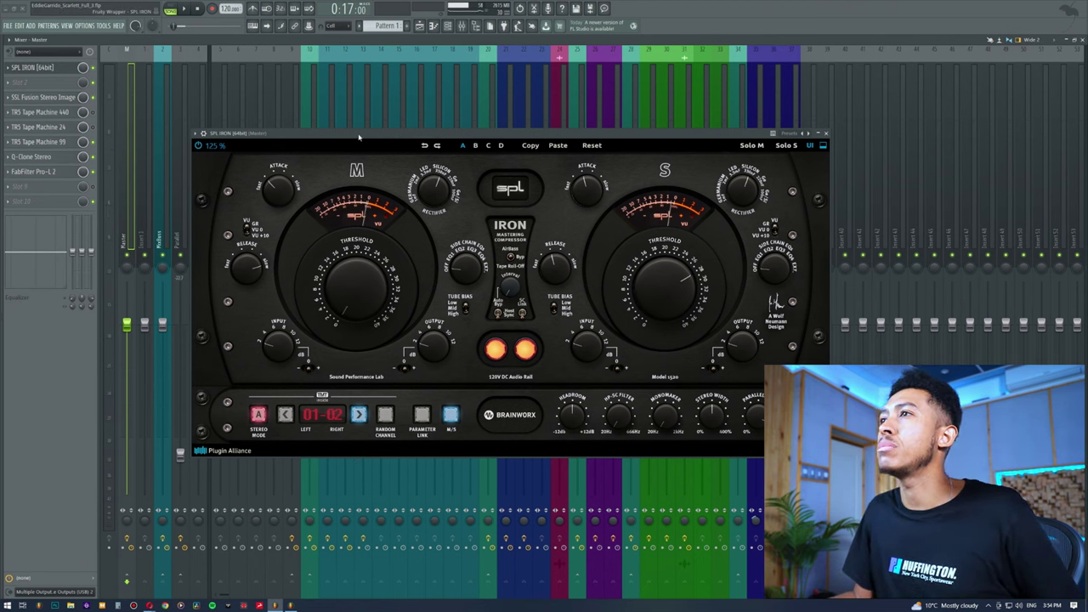
{"action": "key", "text": "space"}
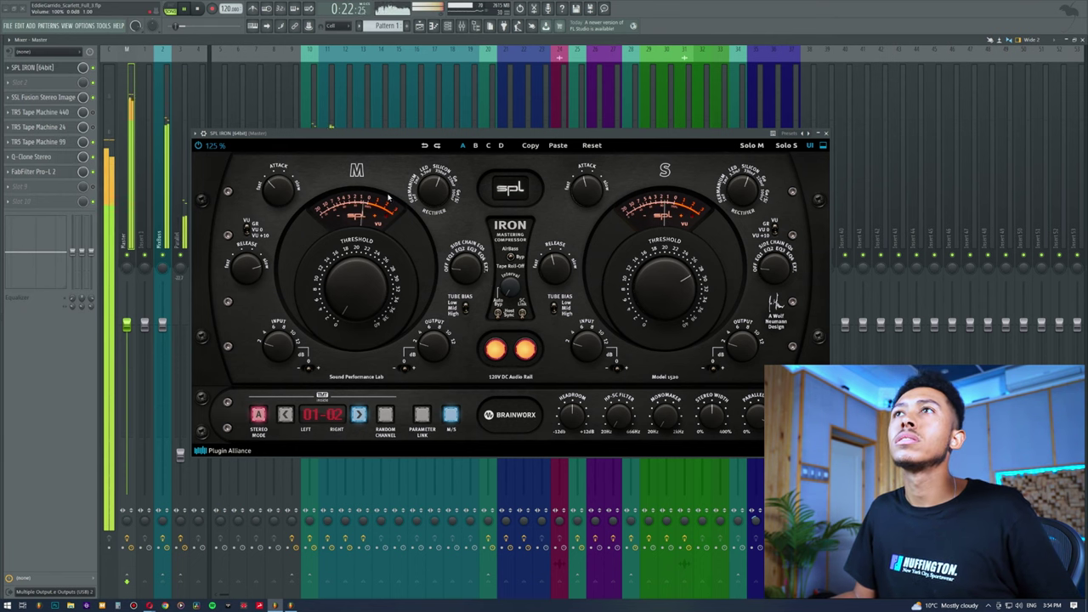
{"action": "key", "text": "space"}
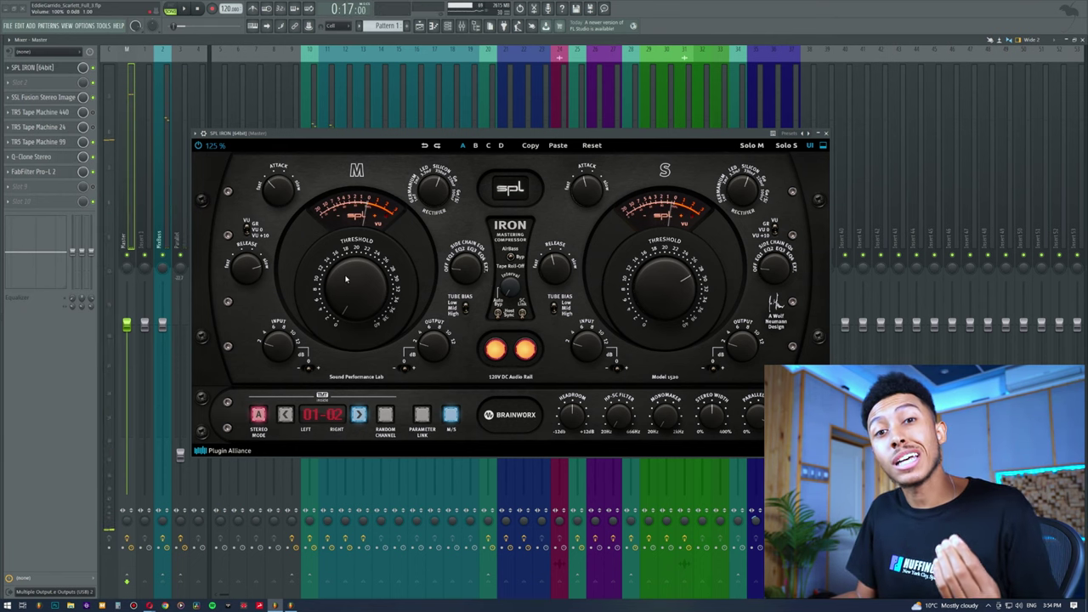
{"action": "left_click", "coordinate": [40, 69]}
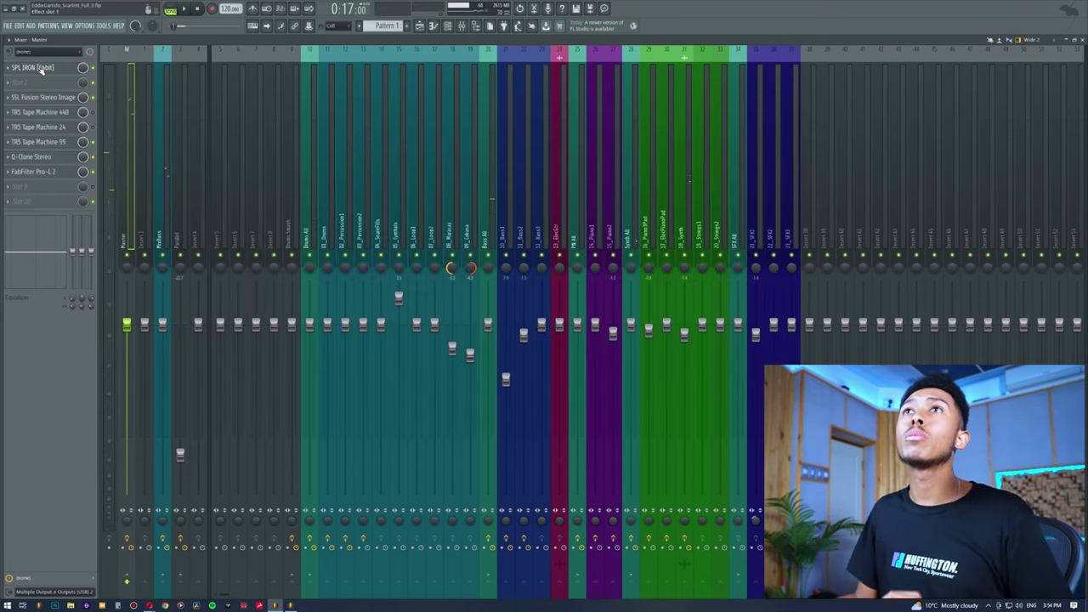
Open and reposition the SSL Fusion Stereo Image window, briefly reopen SPL Iron, then close both.
{"action": "left_click", "coordinate": [41, 98]}
{"action": "left_click_drag", "start_coordinate": [288, 317], "coordinate": [347, 223]}
{"action": "mouse_move", "coordinate": [432, 327]}
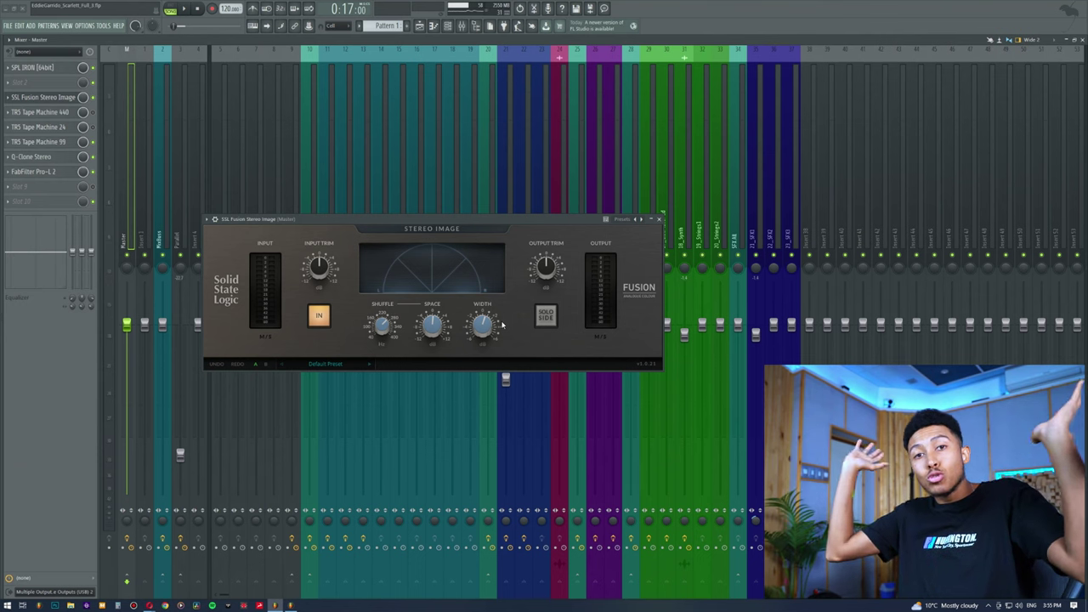
{"action": "left_click", "coordinate": [49, 69]}
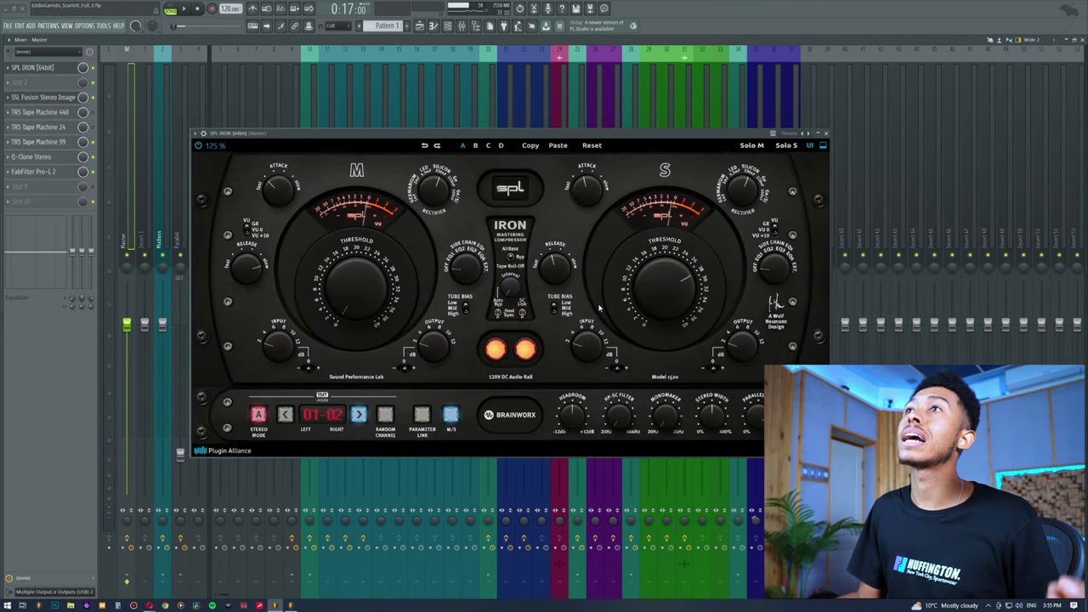
{"action": "left_click", "coordinate": [825, 134]}
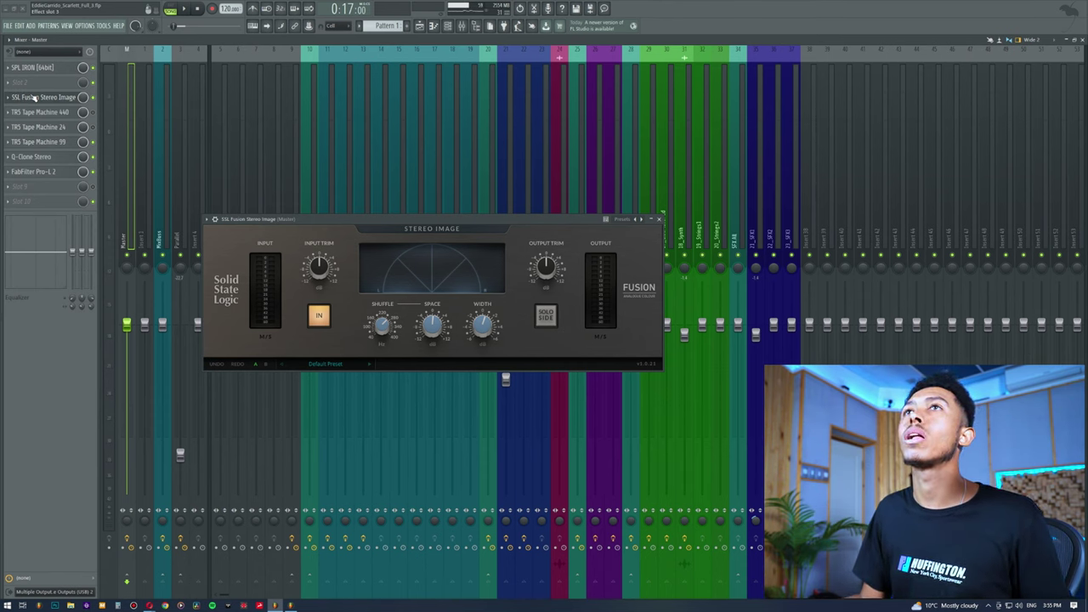
{"action": "left_click", "coordinate": [33, 97]}
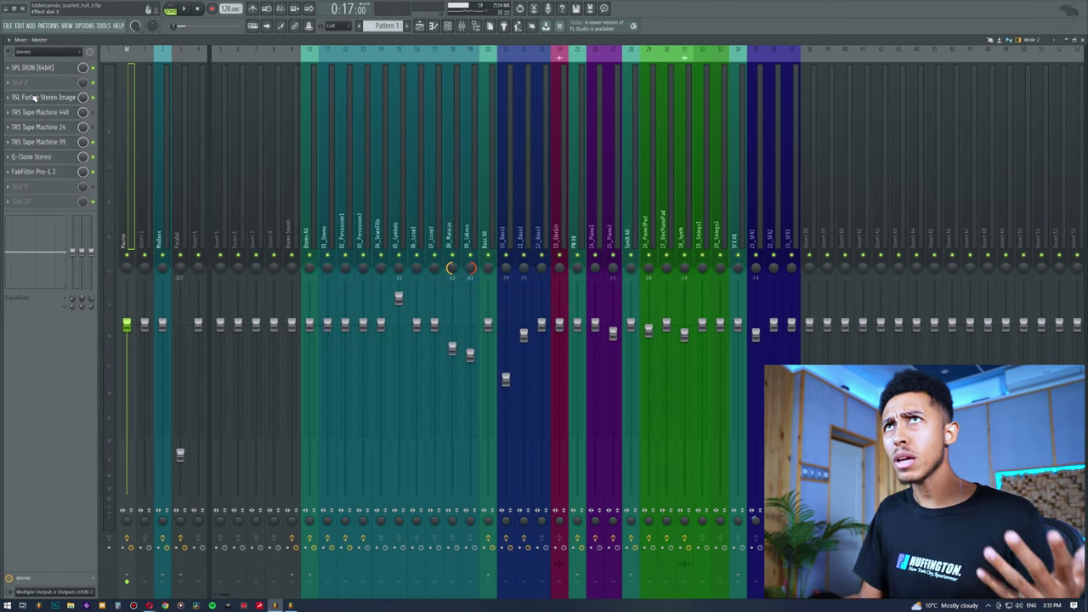
Open the TRS Tape Machine 99 plugin from the Master chain.
{"action": "left_click", "coordinate": [56, 145]}
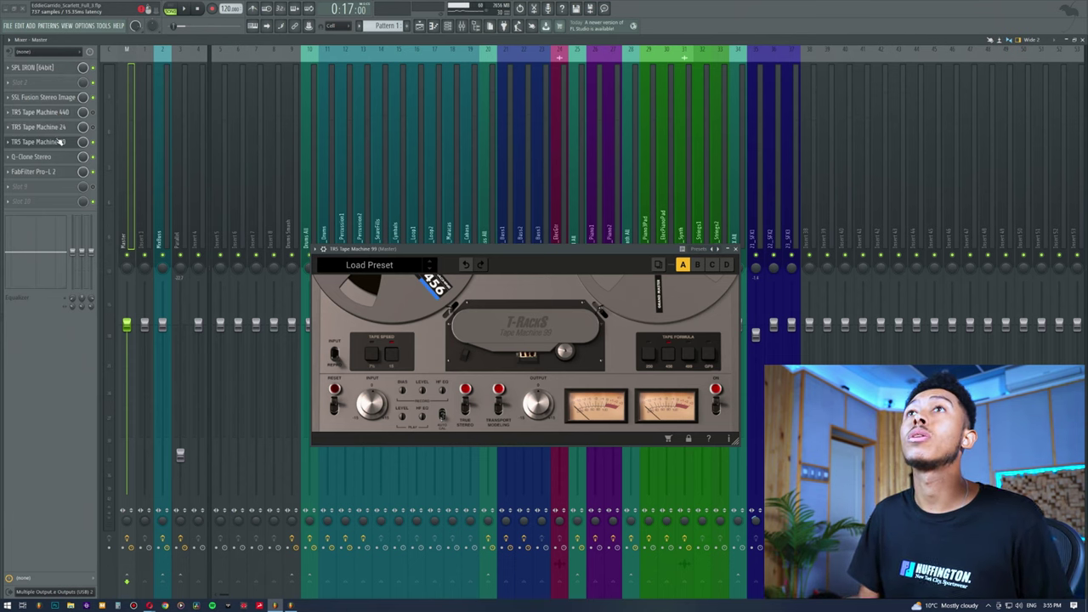
{"action": "left_click", "coordinate": [58, 147]}
{"action": "left_click", "coordinate": [58, 146]}
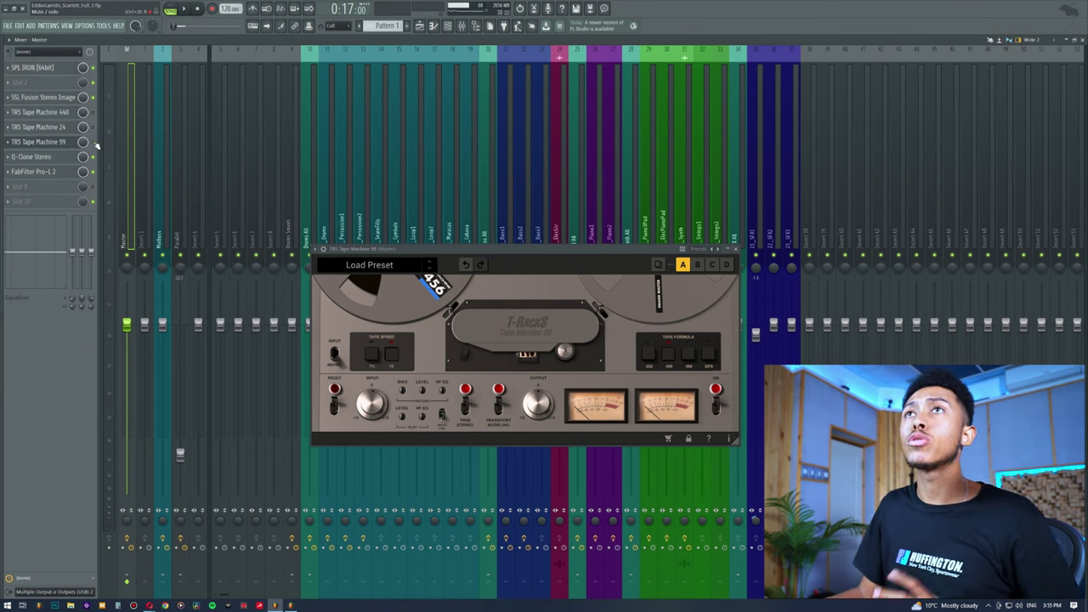
Play and stop the song twice through Tape Machine 99, then close its window.
{"action": "key", "text": "space"}
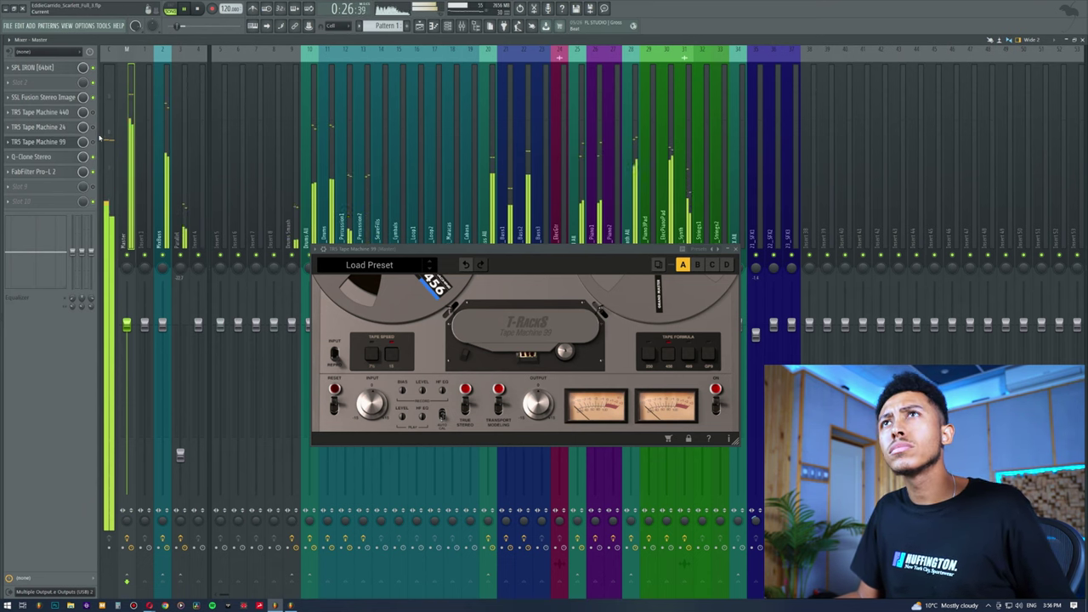
{"action": "key", "text": "space"}
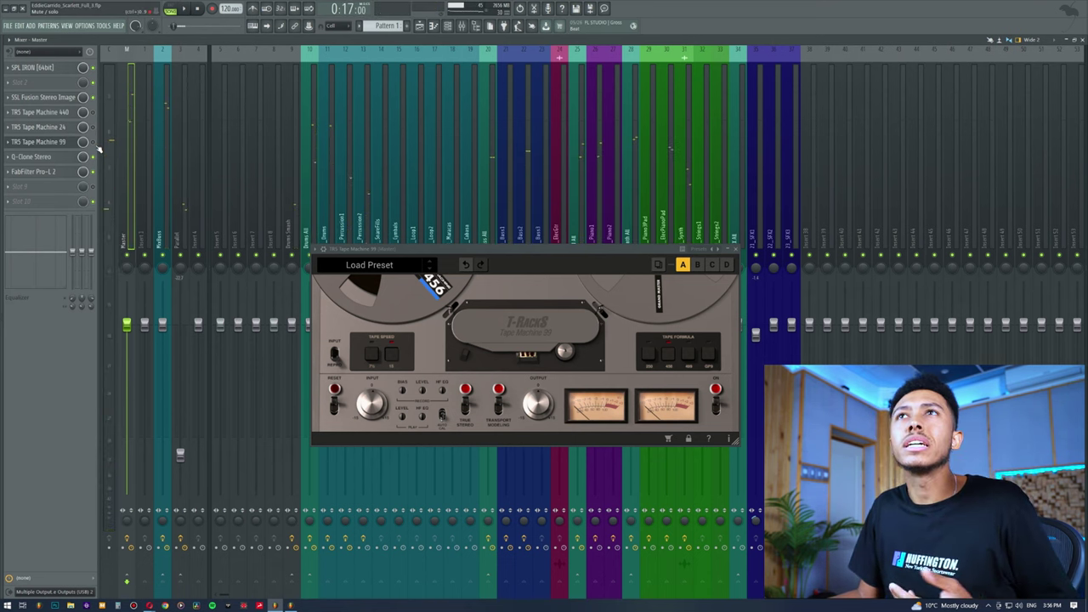
{"action": "key", "text": "space"}
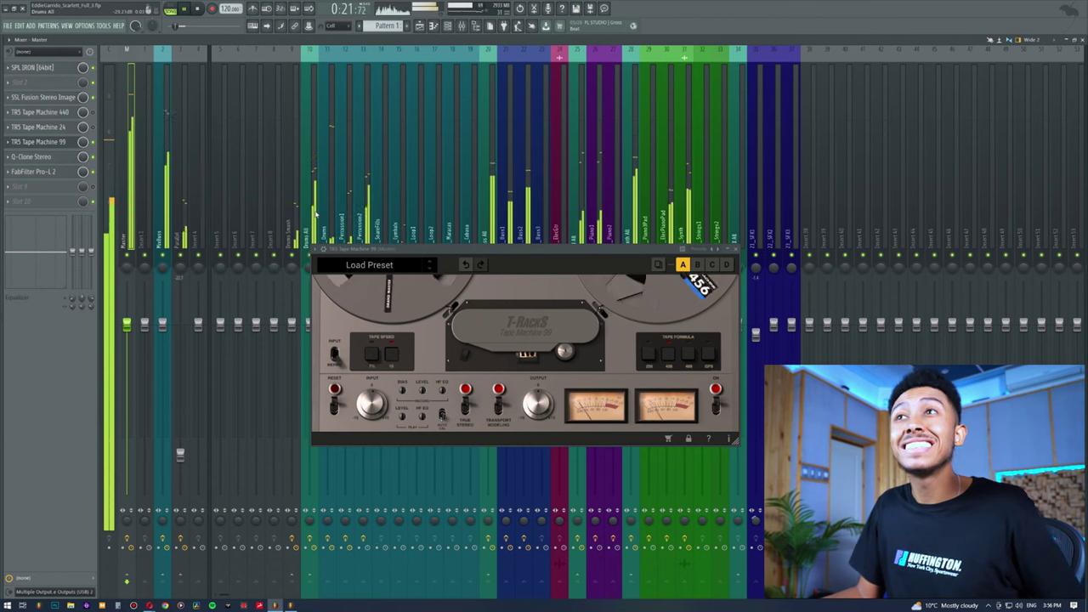
{"action": "key", "text": "space"}
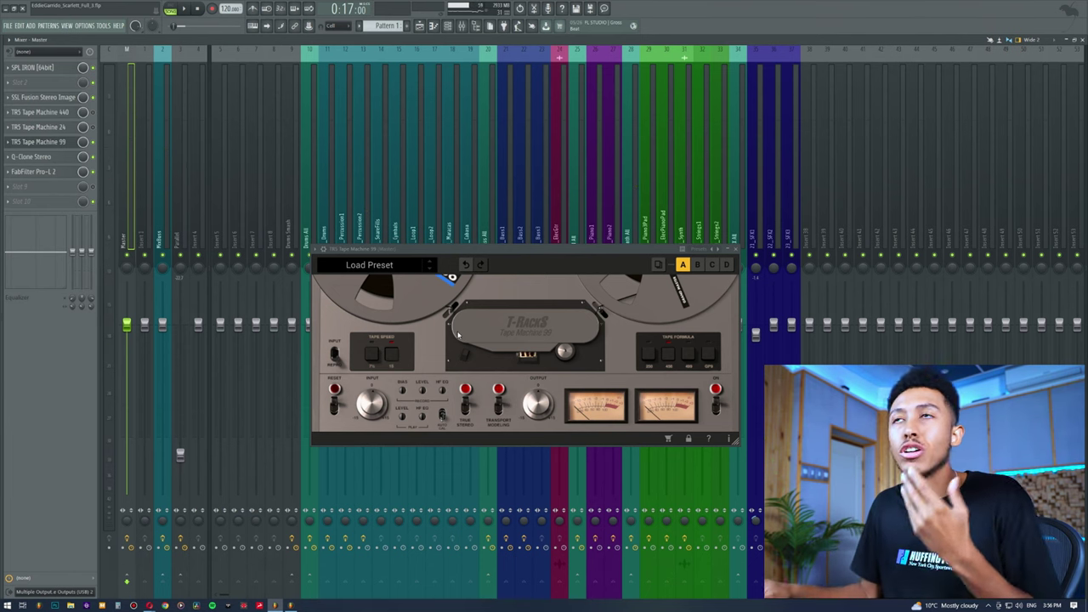
{"action": "left_click_drag", "start_coordinate": [452, 253], "coordinate": [432, 246]}
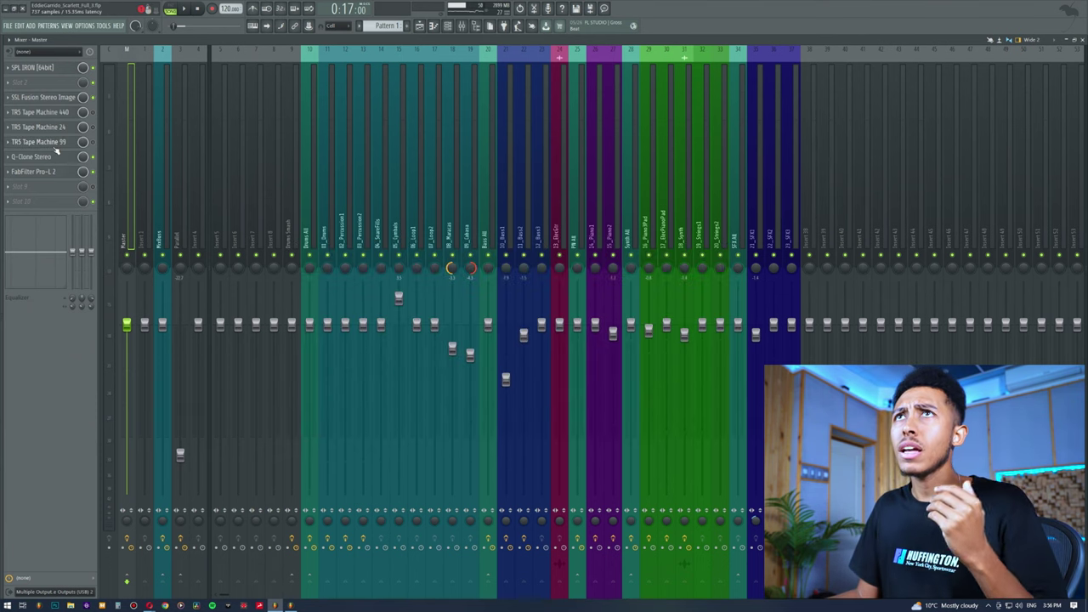
{"action": "left_click", "coordinate": [60, 142]}
Open the Tape Machine 440 and Tape Machine 99 windows, stacking 99 below 440.
{"action": "left_click", "coordinate": [56, 114]}
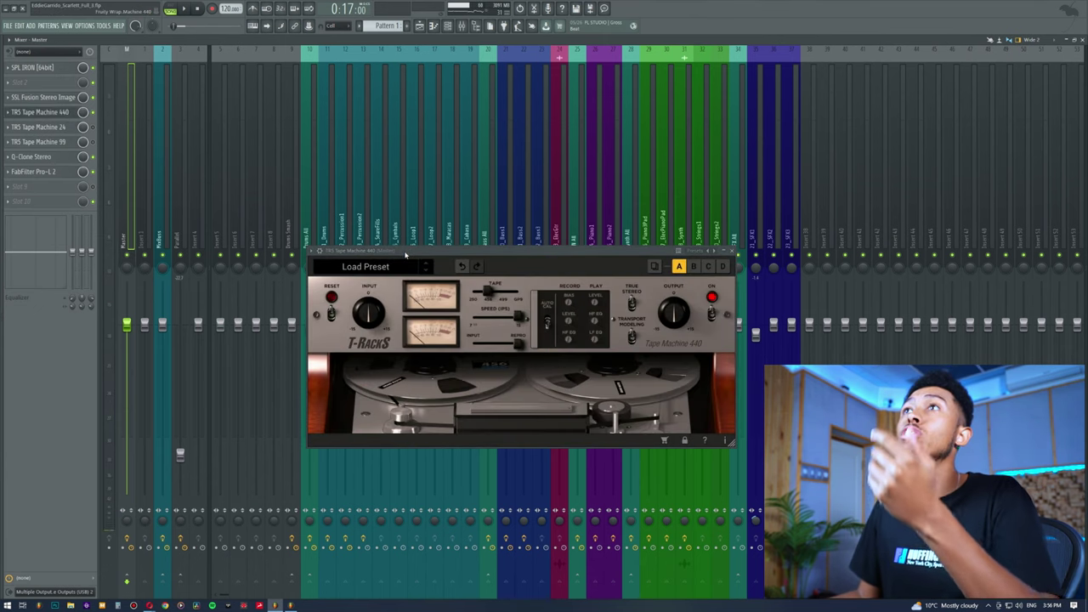
{"action": "left_click_drag", "start_coordinate": [405, 253], "coordinate": [391, 215]}
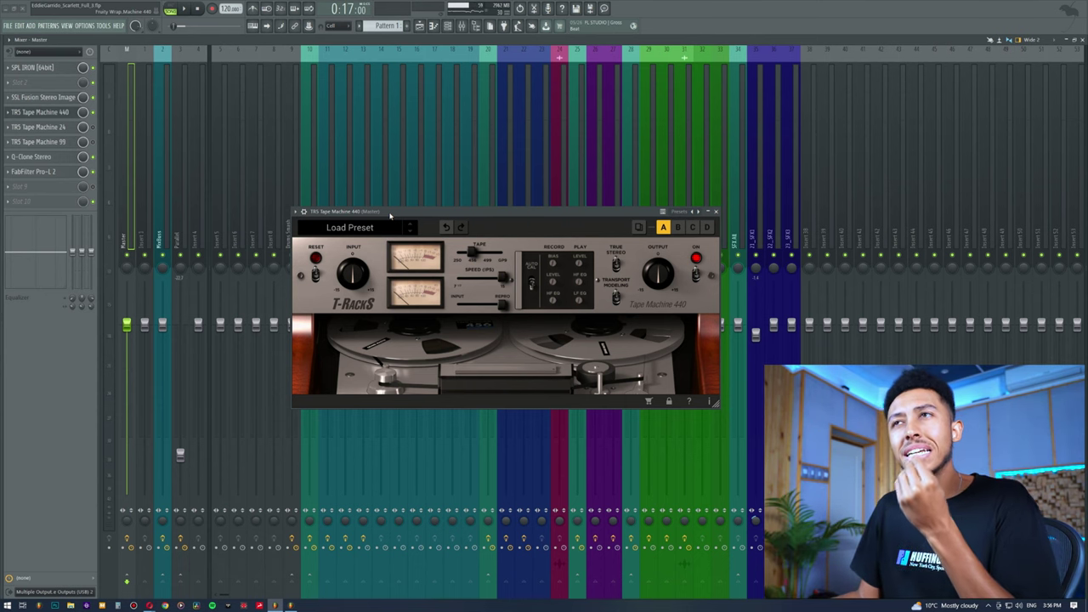
{"action": "left_click_drag", "start_coordinate": [390, 220], "coordinate": [397, 98]}
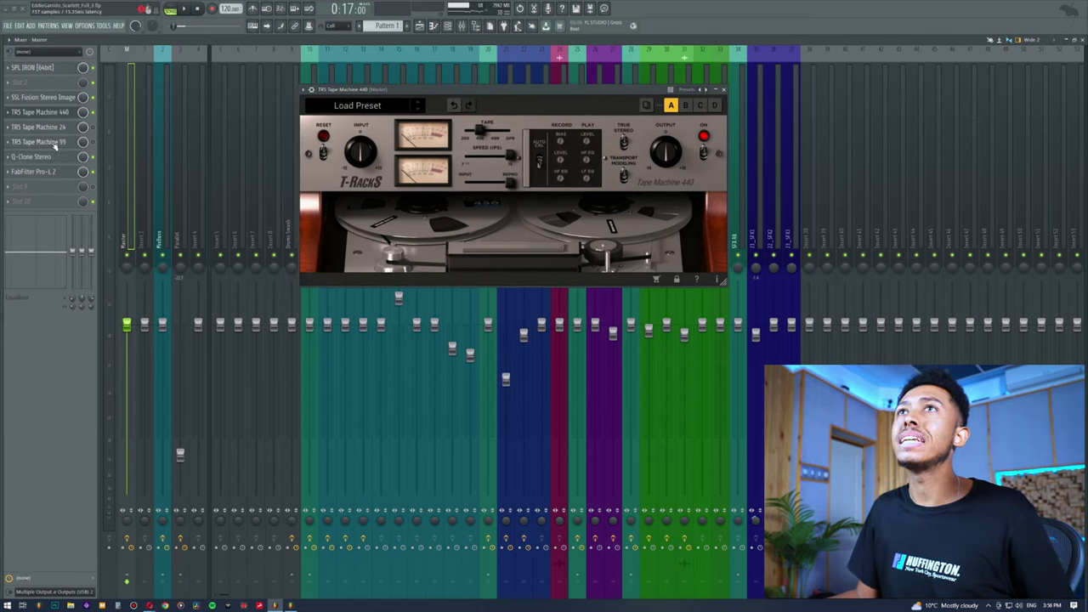
{"action": "left_click", "coordinate": [53, 143]}
{"action": "left_click_drag", "start_coordinate": [415, 246], "coordinate": [421, 313]}
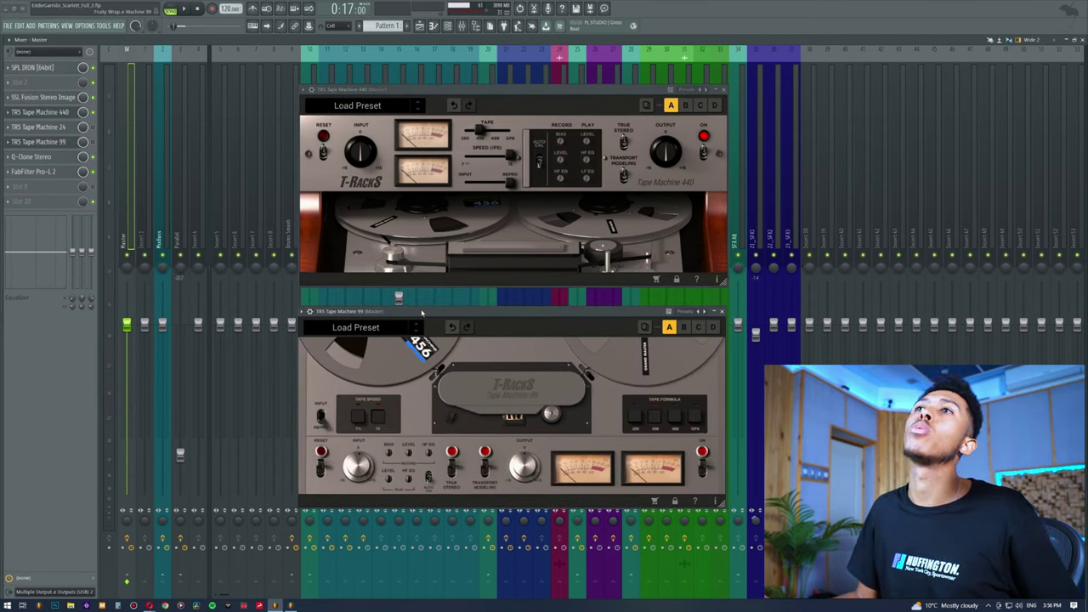
Play the song through both tape machines, stop it, then close Tape Machine 440.
{"action": "key", "text": "space"}
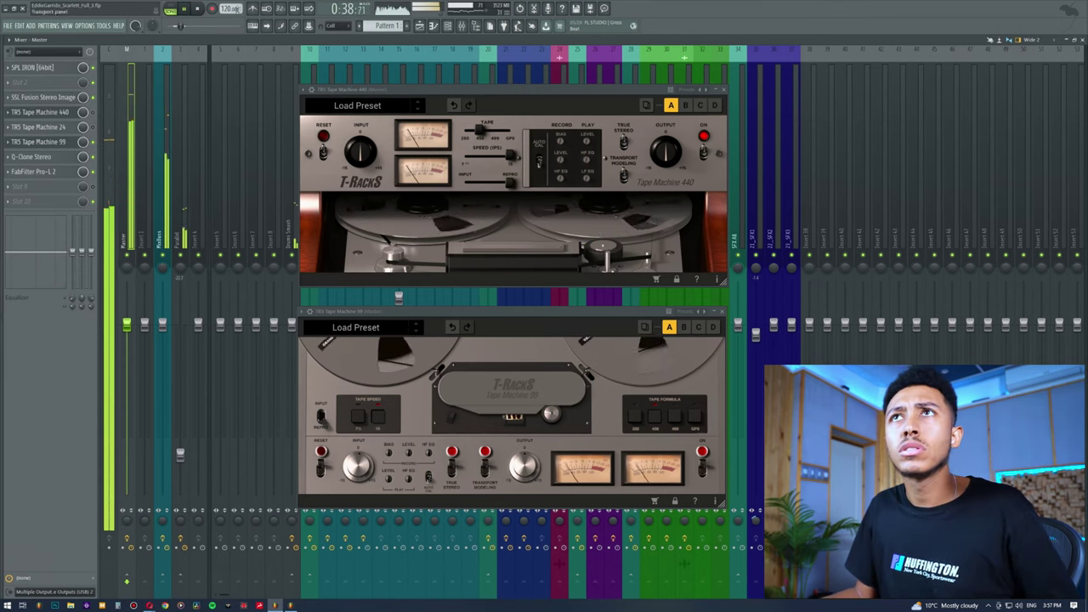
{"action": "key", "text": "space"}
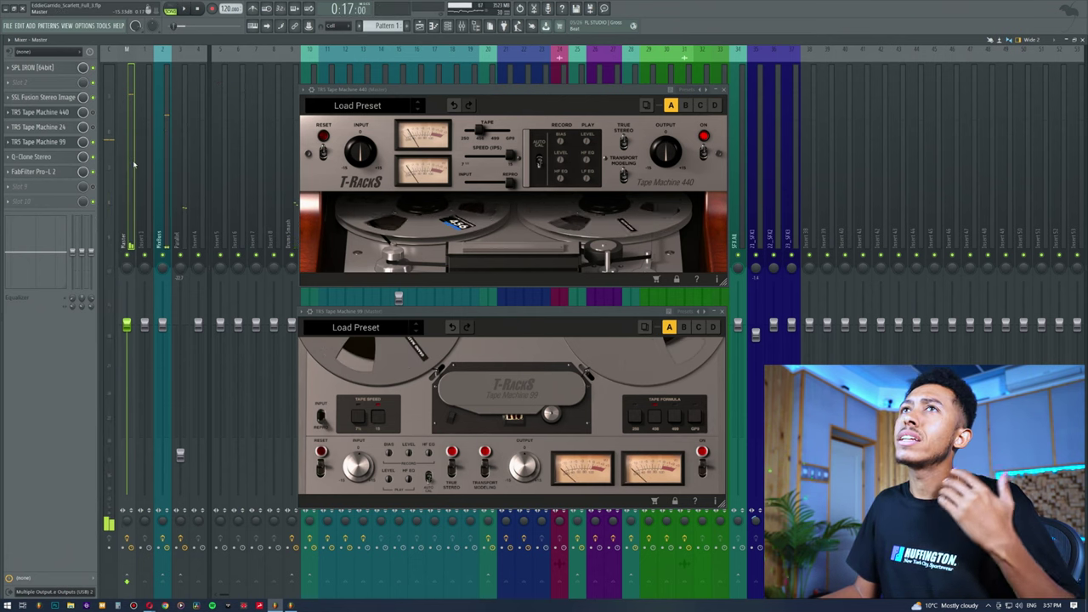
{"action": "left_click", "coordinate": [62, 113]}
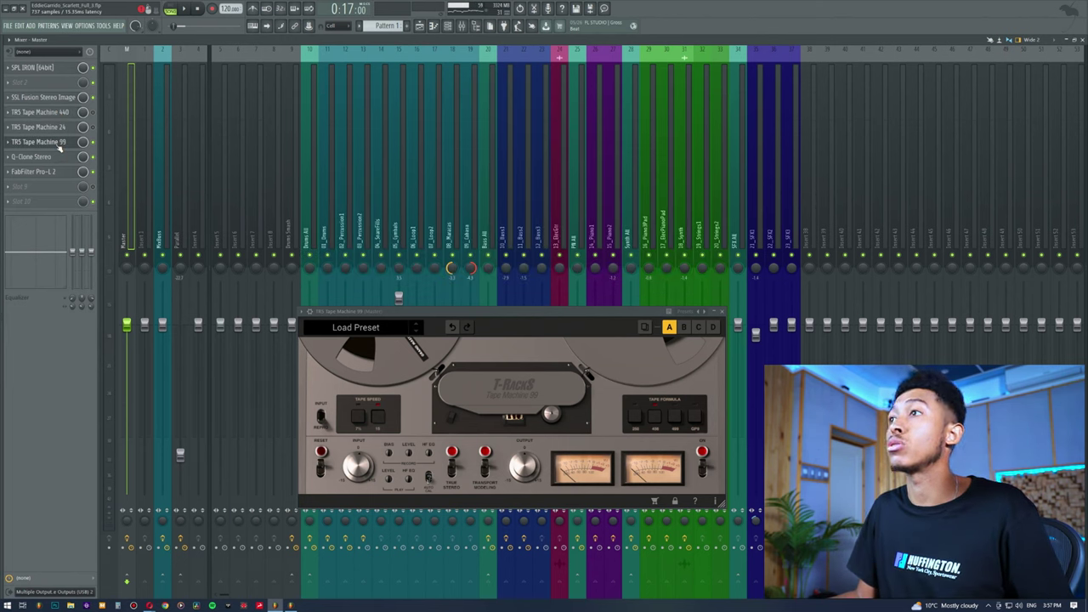
Close Tape Machine 99 and bring up Q-Clone Stereo positioned over the mixer.
{"action": "left_click", "coordinate": [59, 146]}
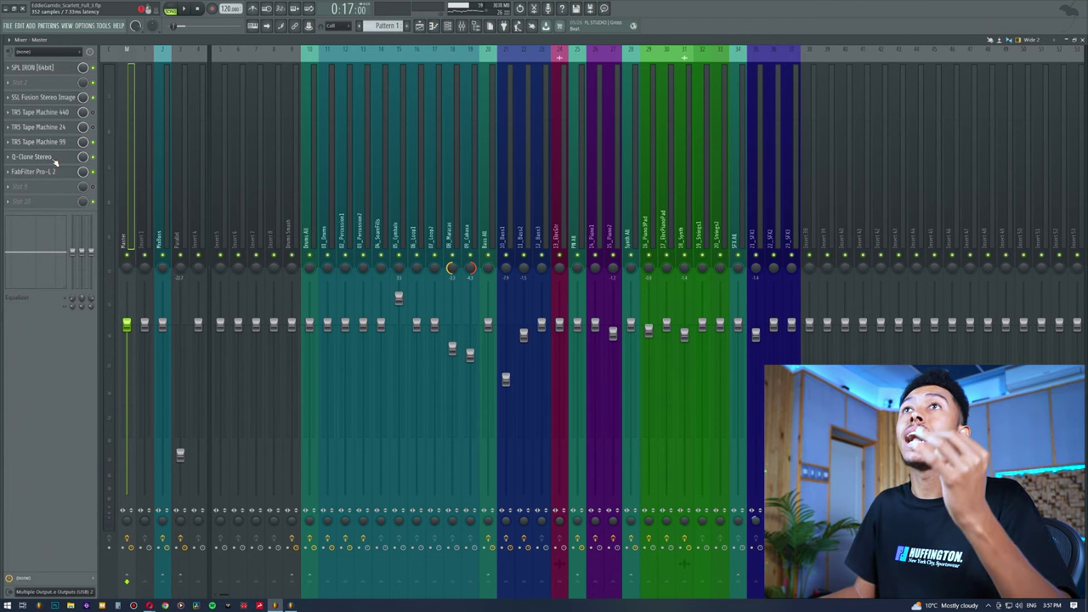
{"action": "left_click", "coordinate": [55, 158]}
{"action": "left_click_drag", "start_coordinate": [222, 126], "coordinate": [327, 175]}
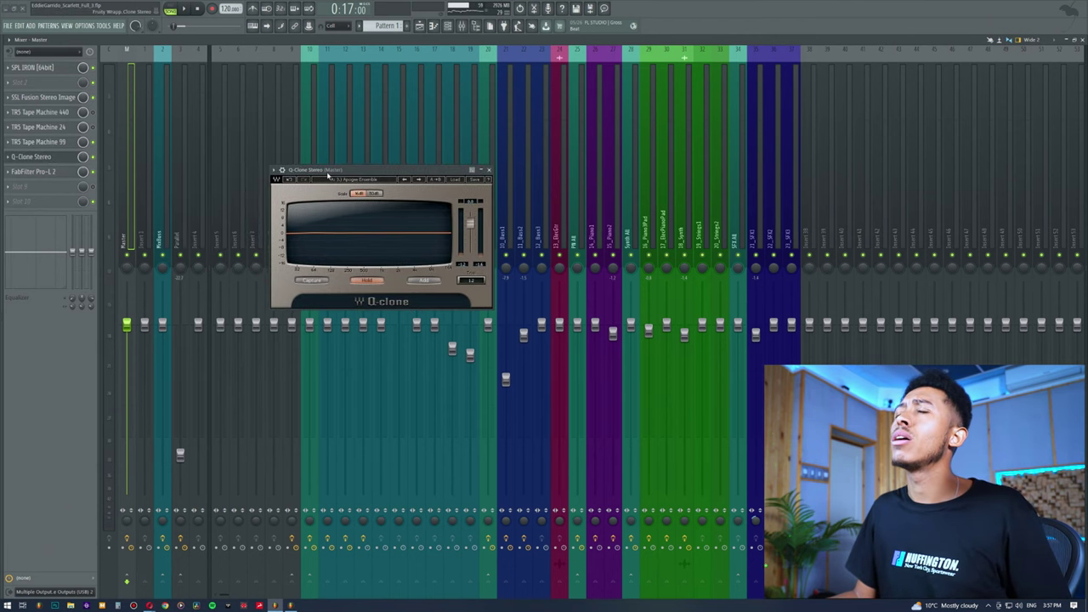
Check Q-Clone's Mastering Converters preset 3.) Apogee Ensemble, keeping it, then reopen the Q-Clone window.
{"action": "left_click", "coordinate": [456, 179]}
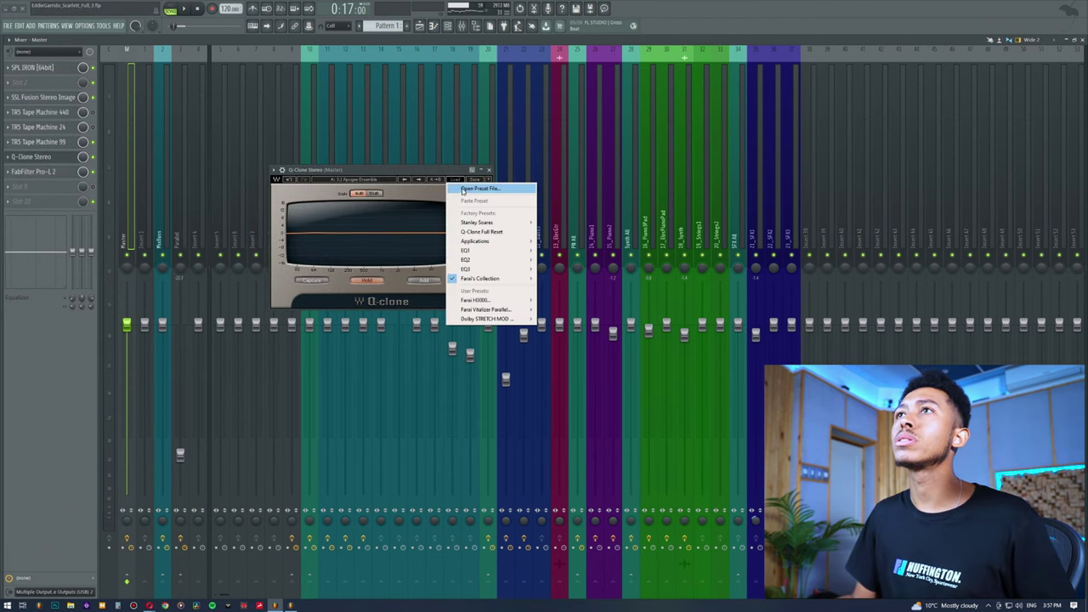
{"action": "mouse_move", "coordinate": [489, 280]}
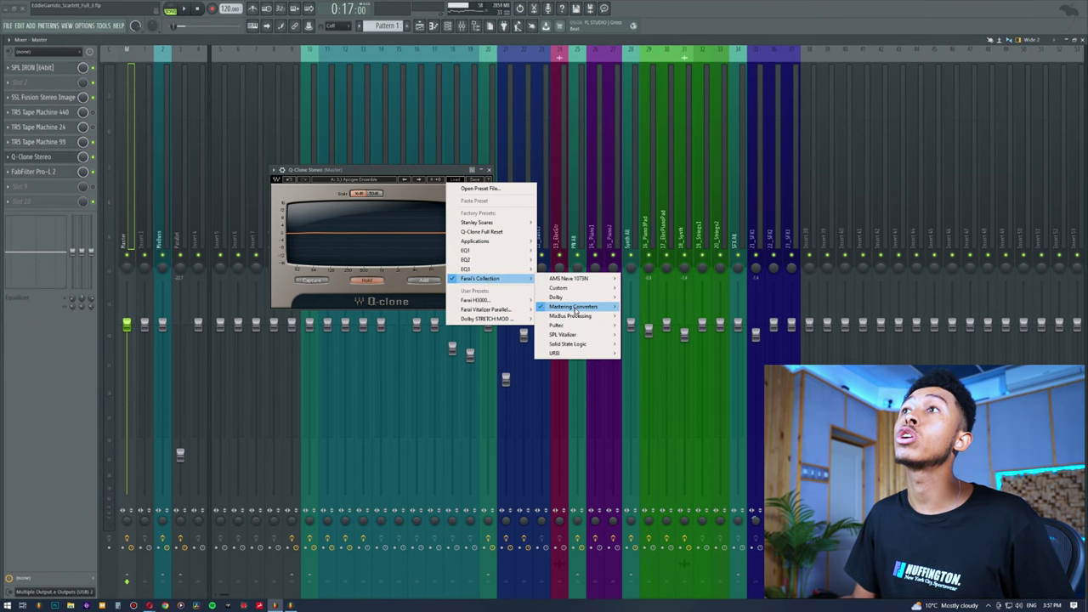
{"action": "mouse_move", "coordinate": [575, 308]}
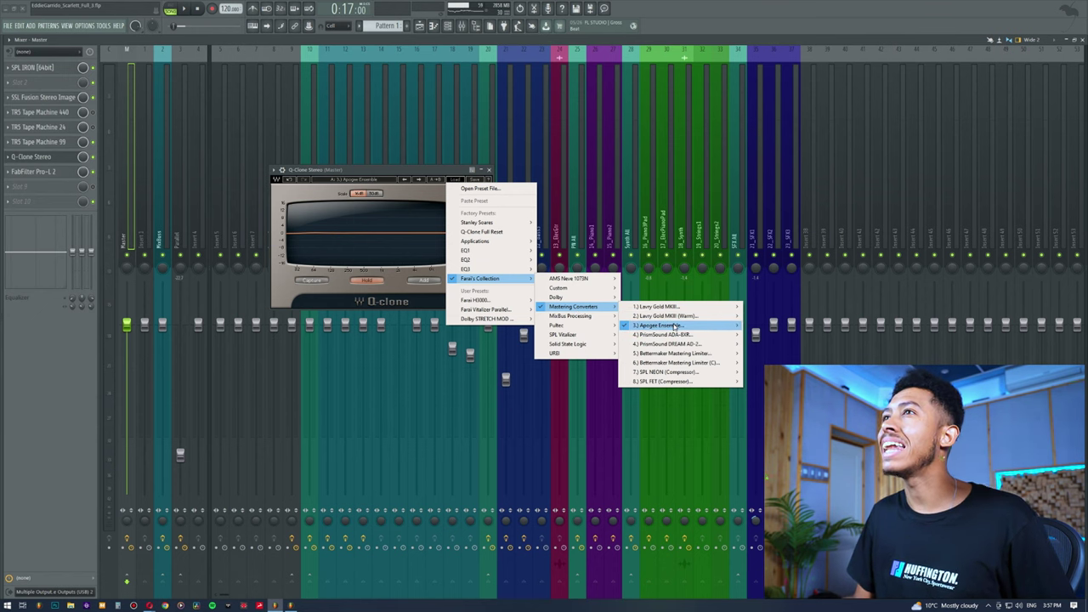
{"action": "mouse_move", "coordinate": [674, 327]}
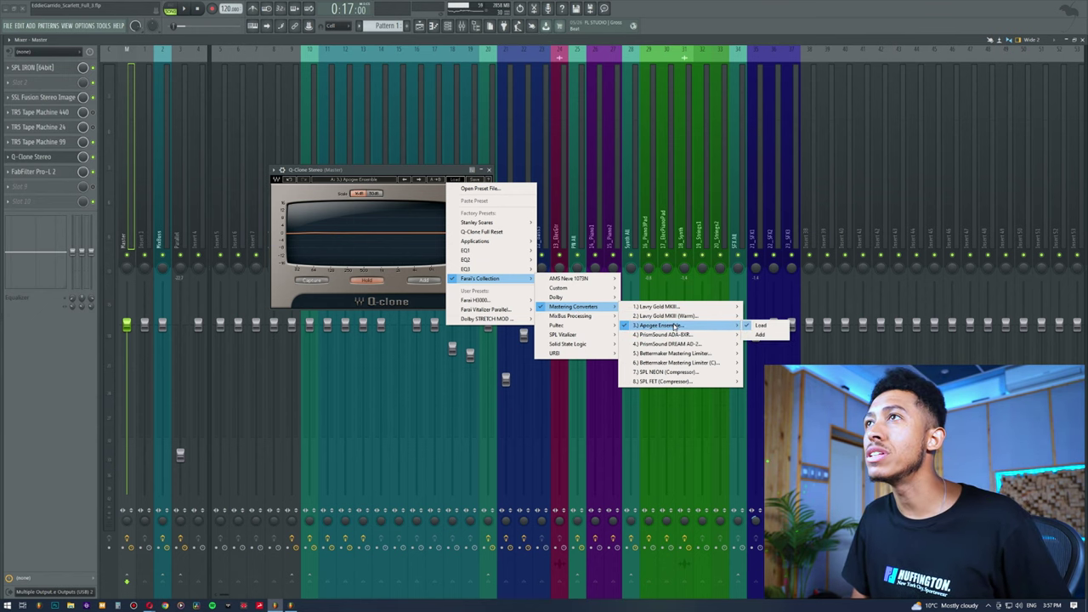
{"action": "left_click", "coordinate": [332, 309]}
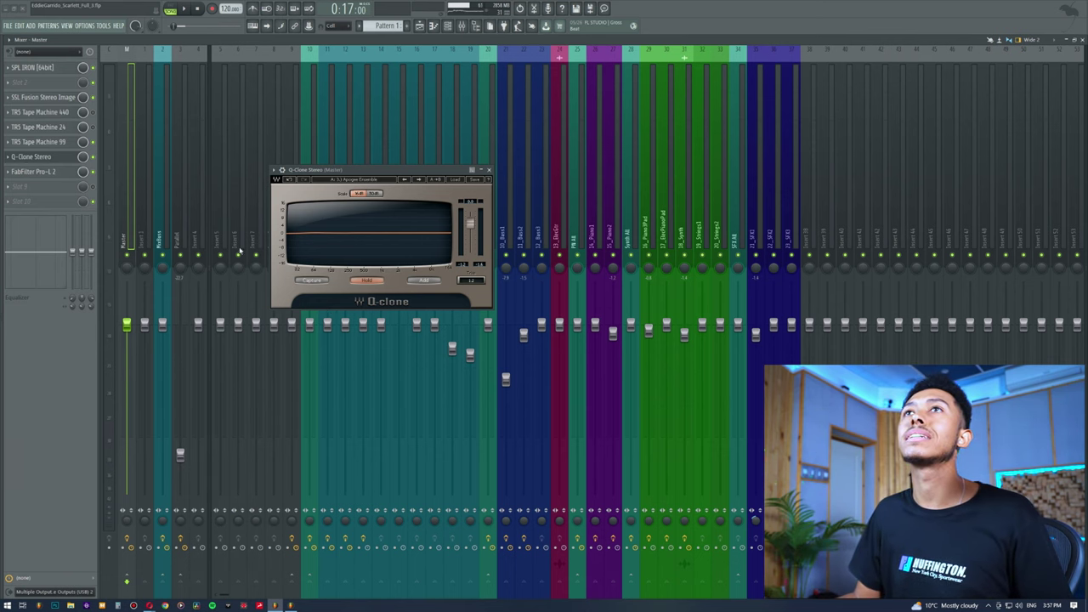
{"action": "left_click", "coordinate": [34, 160]}
{"action": "left_click", "coordinate": [34, 160]}
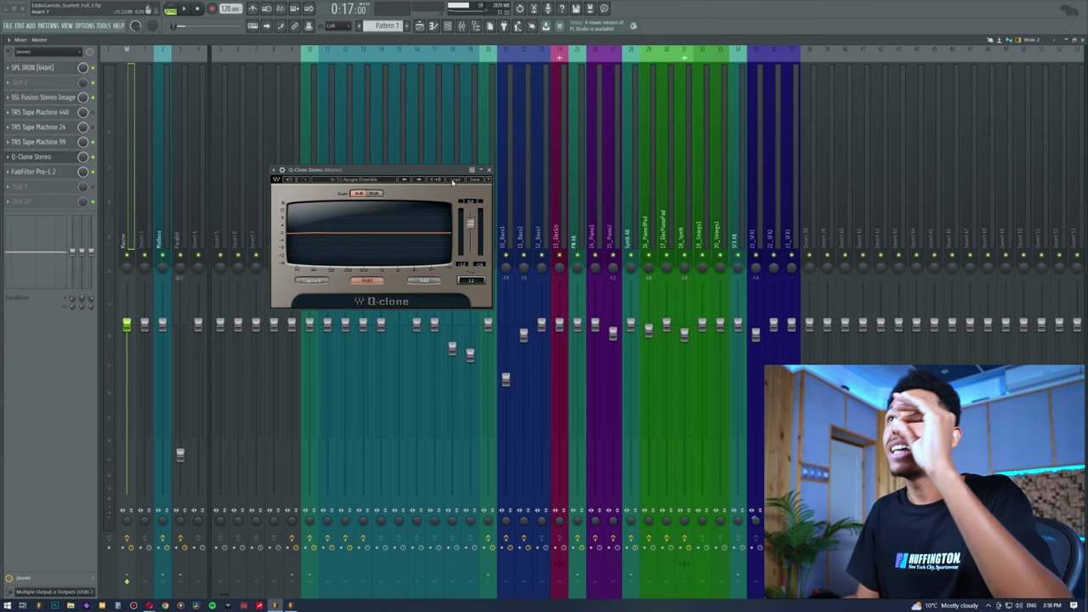
Show Q-Clone's Solid State Logic Console Line Amps presets: Custom SSL, Vintage E-Series, Vintage G-Series, X-Desk.
{"action": "left_click", "coordinate": [457, 182]}
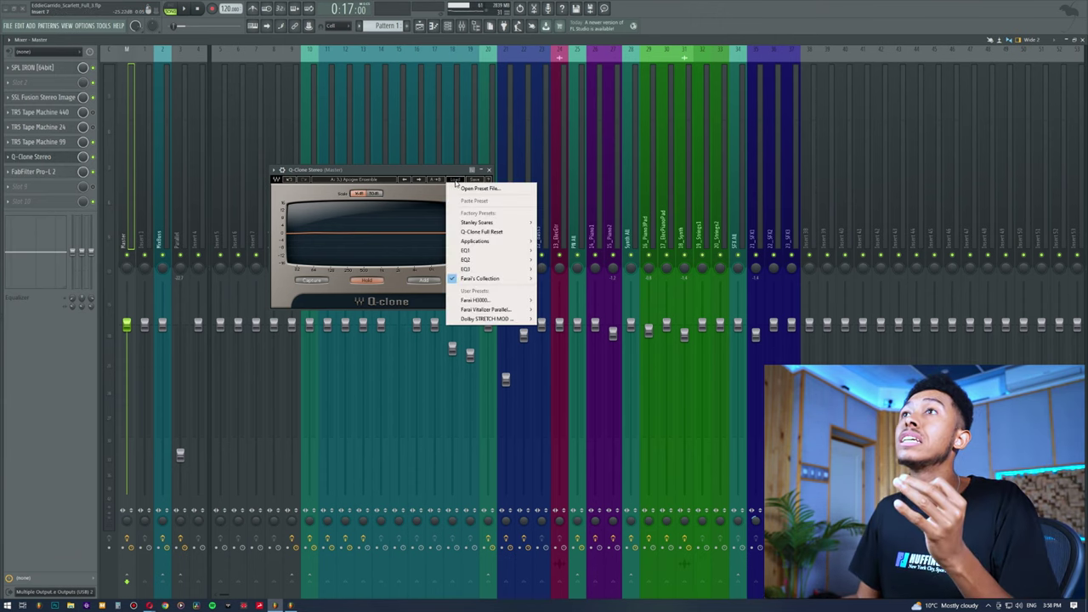
{"action": "mouse_move", "coordinate": [483, 279]}
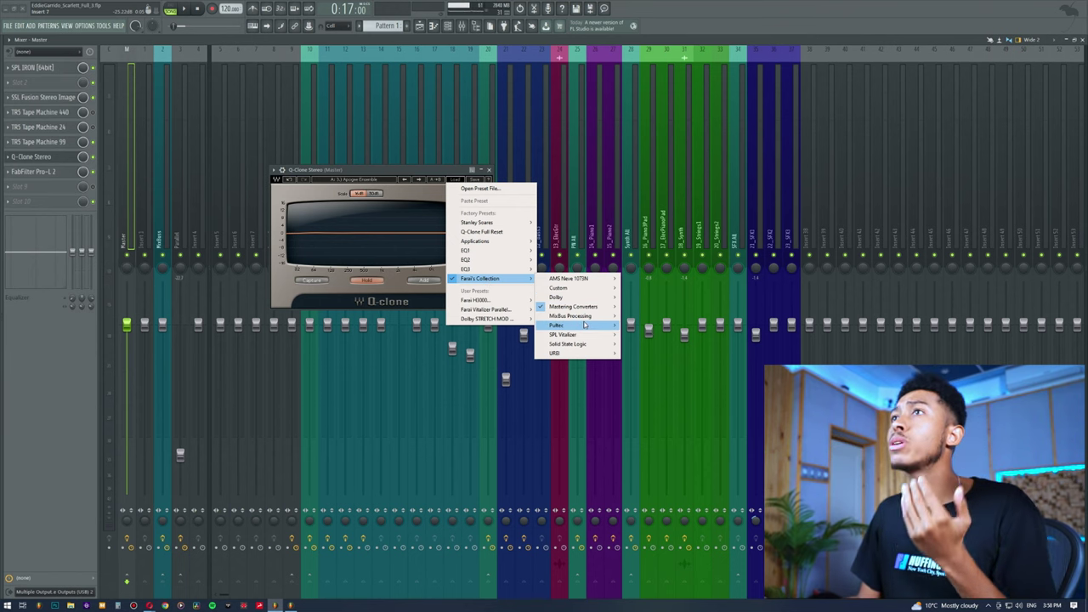
{"action": "mouse_move", "coordinate": [585, 344]}
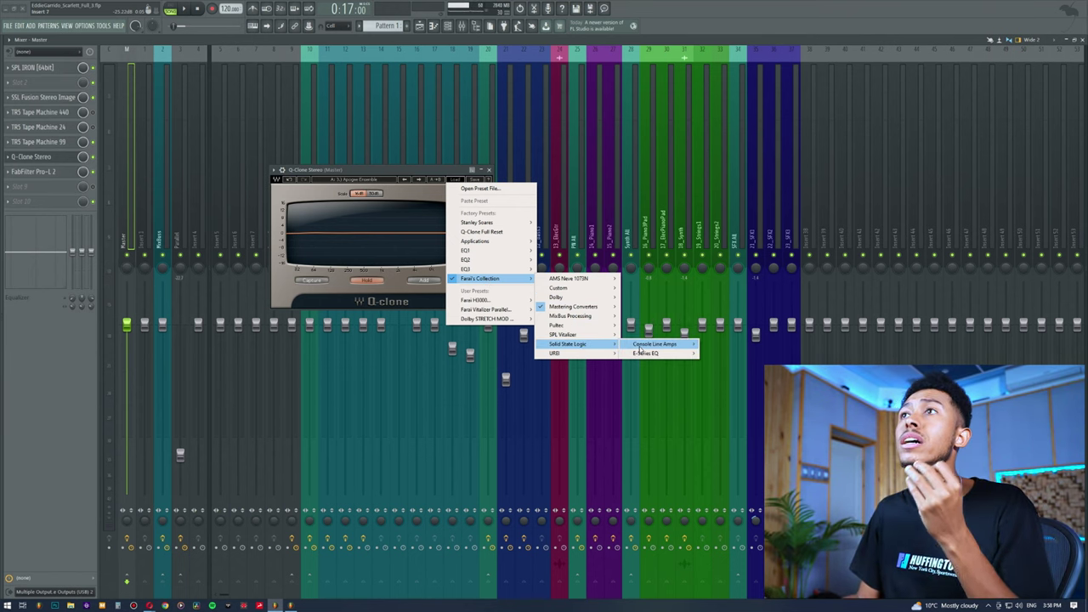
{"action": "mouse_move", "coordinate": [641, 349]}
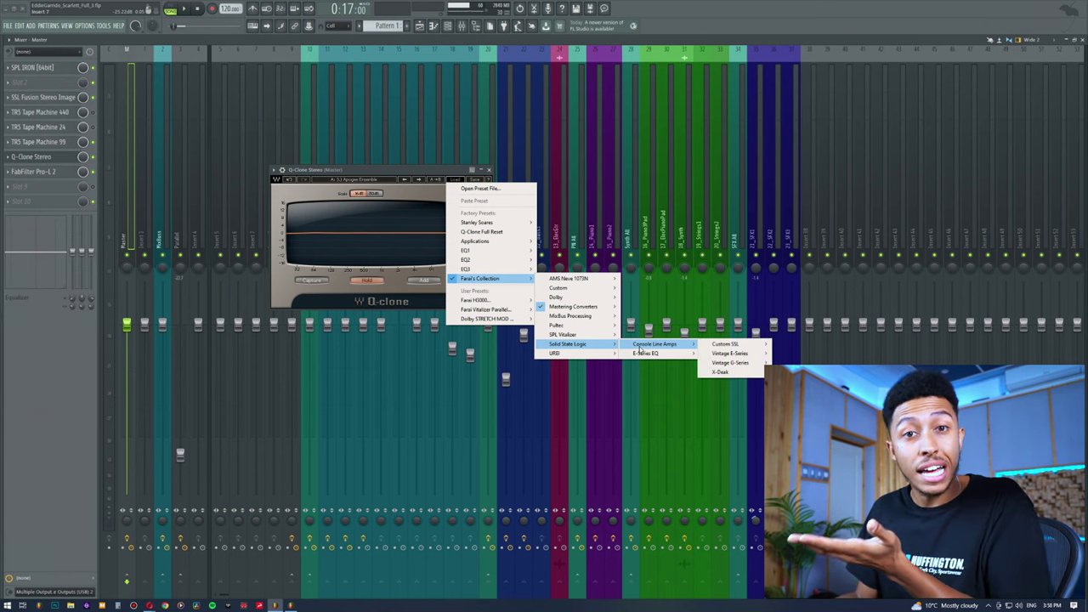